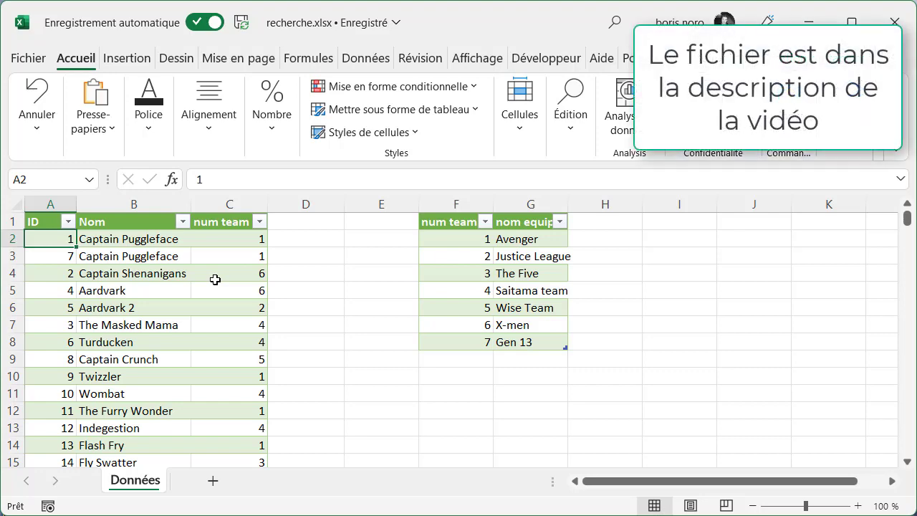
- Jump to the last row of the heroes data on the Données sheet
key(ctrl+Down)
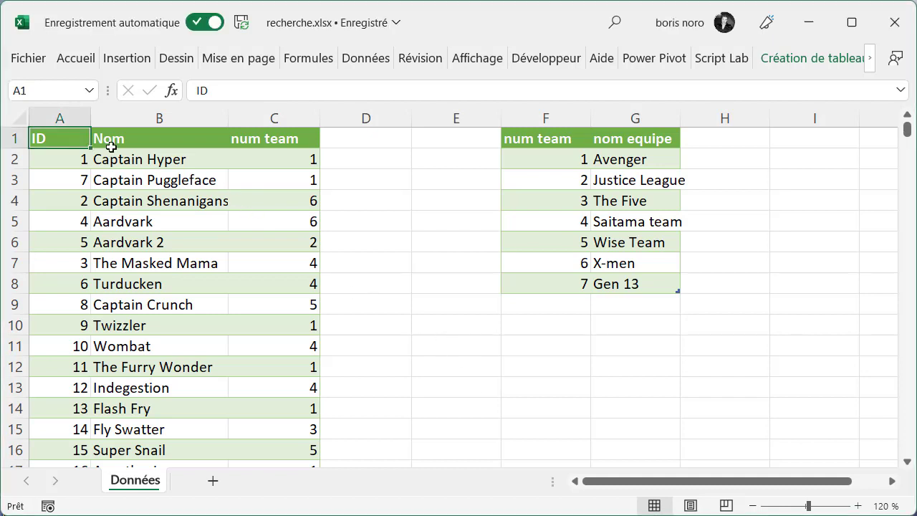
- Check the workbook's 17,0 Mo size under Informations, then return to the Données sheet
click(33, 59)
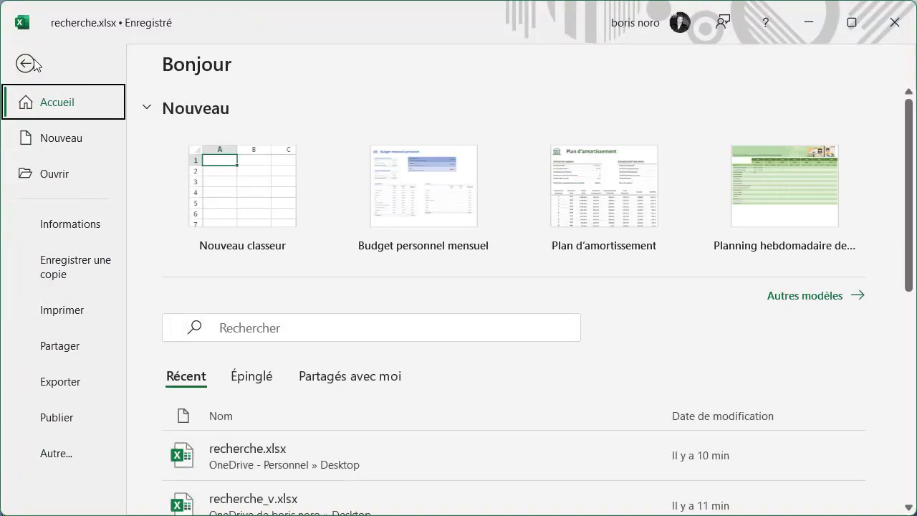
click(64, 223)
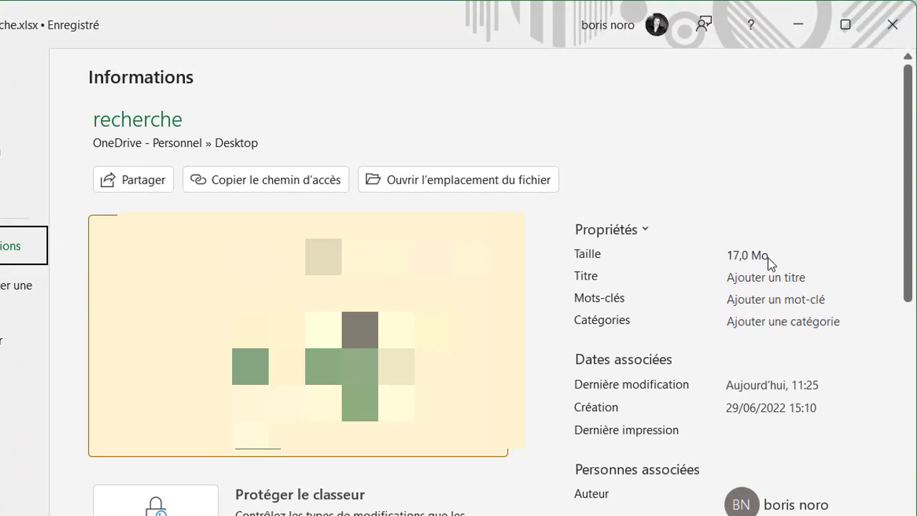
key(Escape)
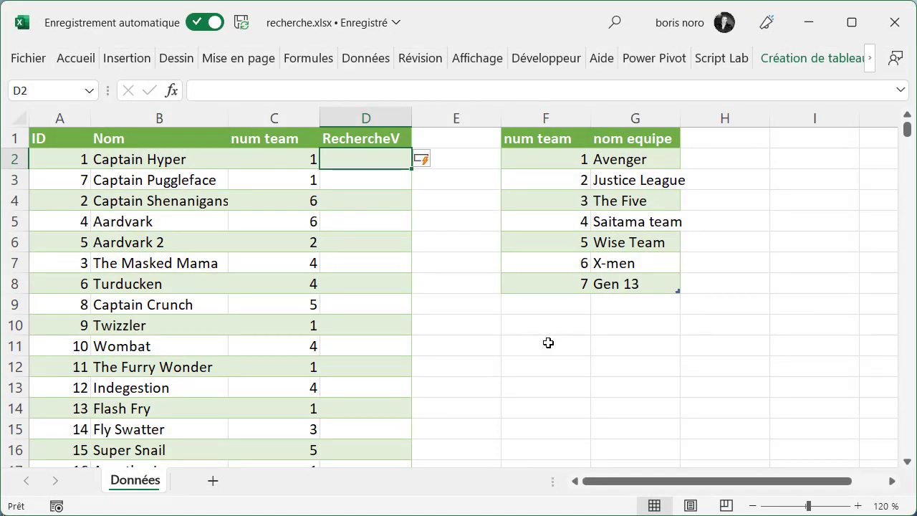
- Enter =RECHERCHEV([@[num team]];Equipe[#Tout];2;FAUX) in D2 to fill each hero's team name
text(=RECHERCHEV()
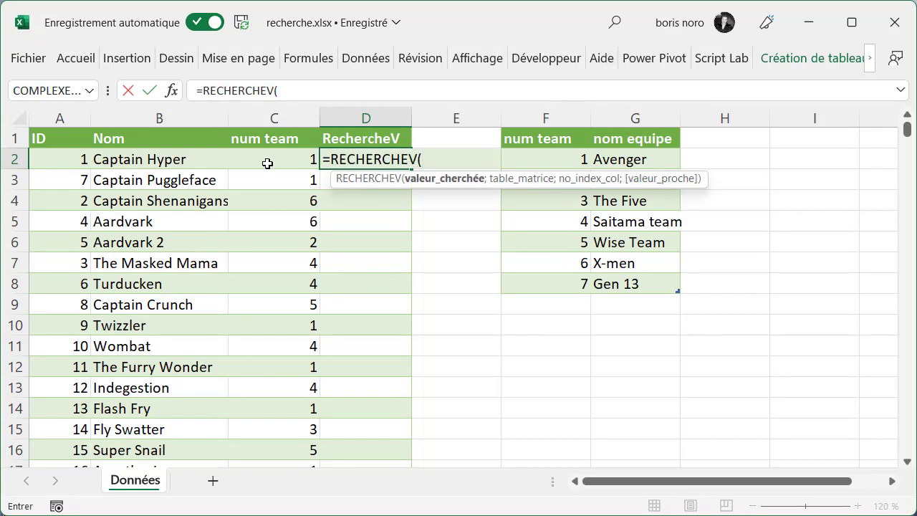
click(268, 161)
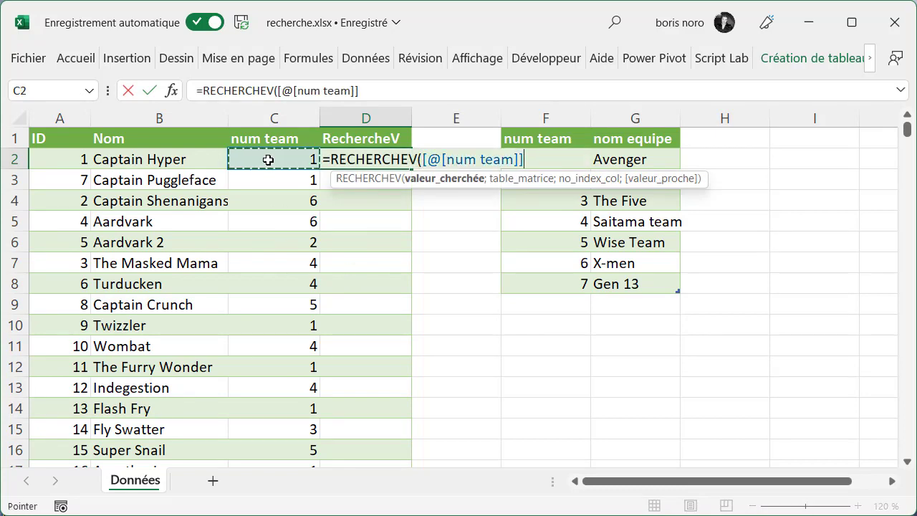
text(;)
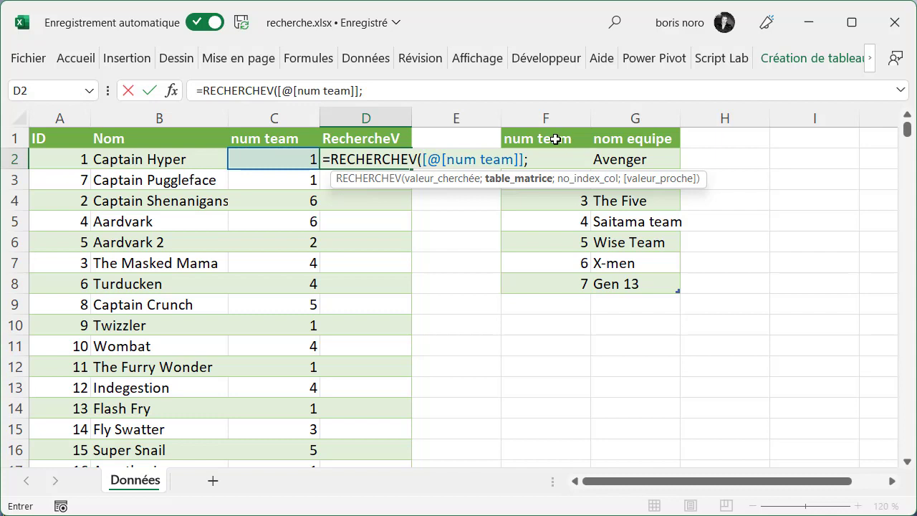
drag(555, 139, 596, 278)
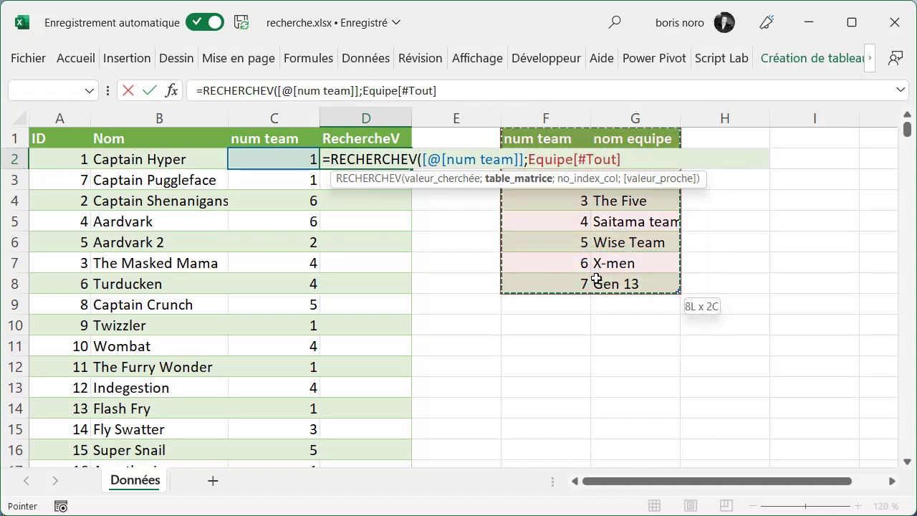
text(;)
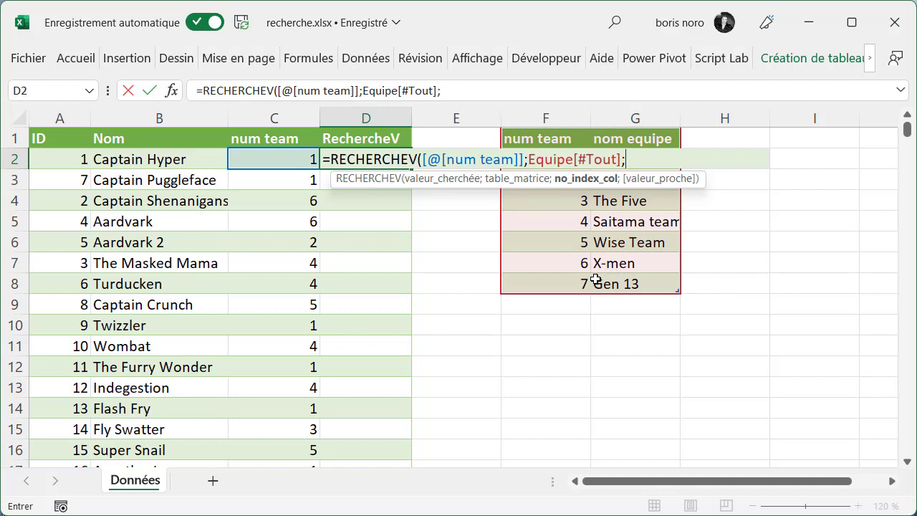
text(2)
text(;)
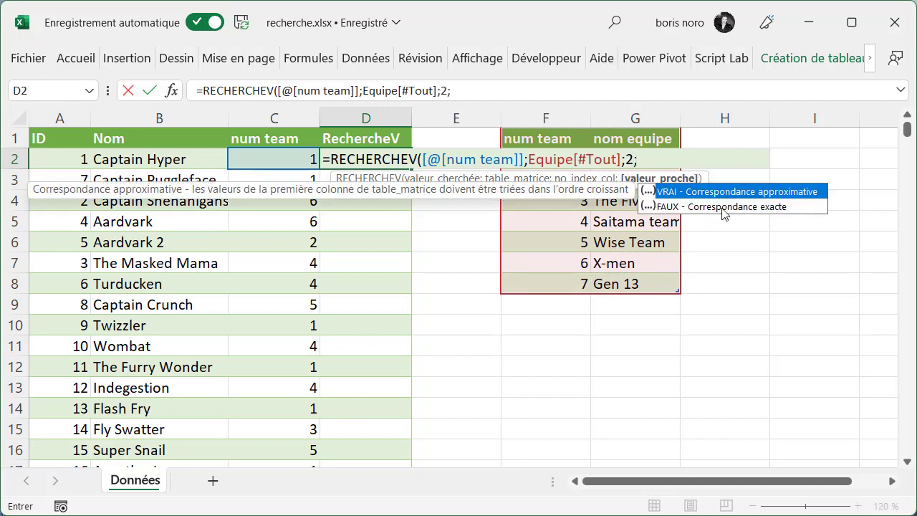
double_click(721, 207)
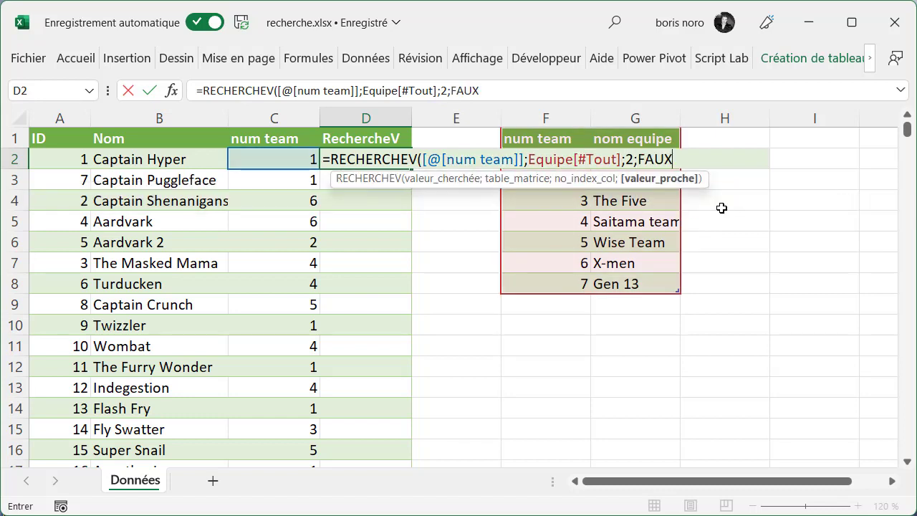
text())
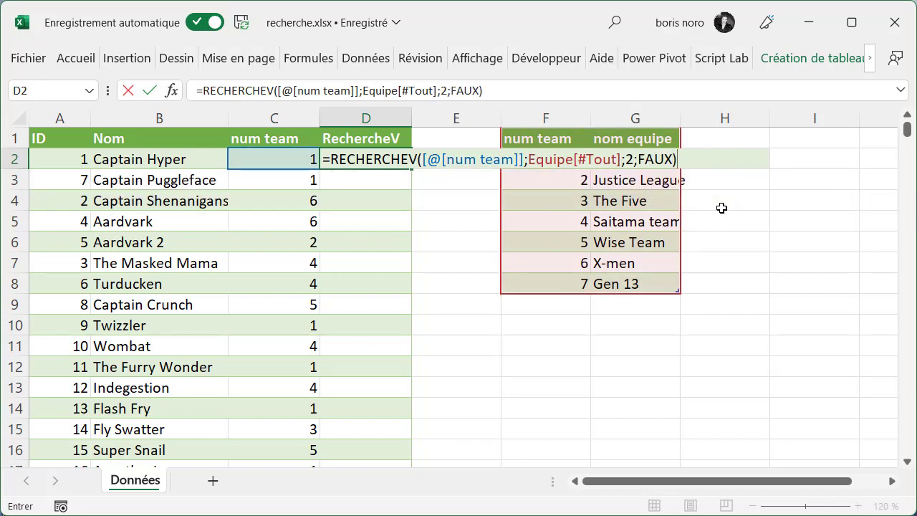
key(Return)
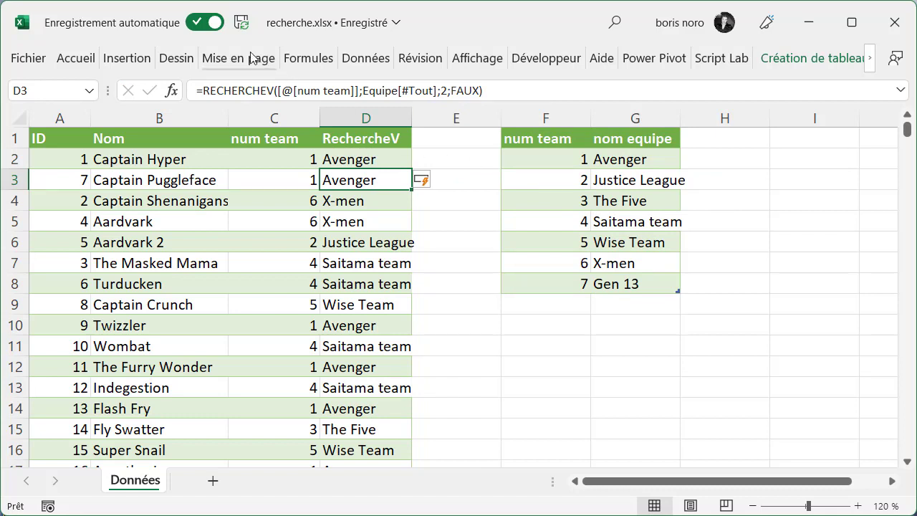
- Save the workbook and confirm under Informations that it has grown to 26,0 Mo
click(242, 27)
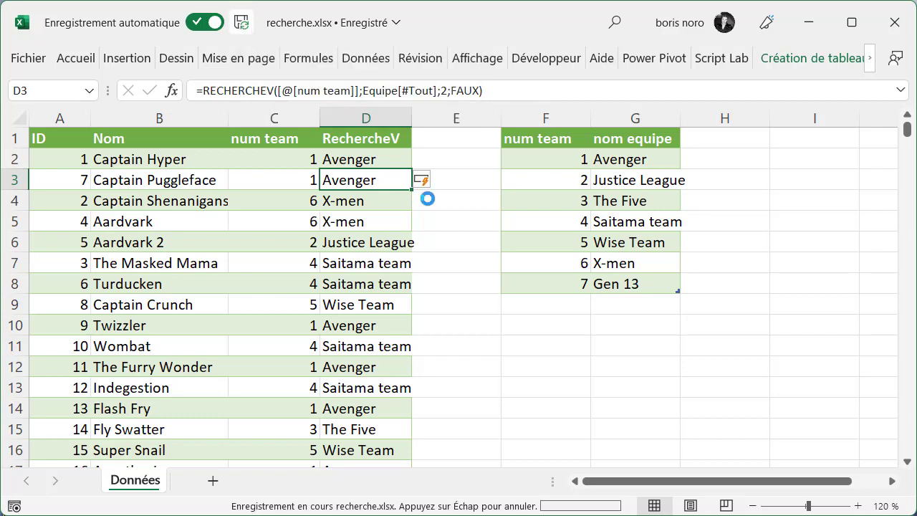
click(41, 66)
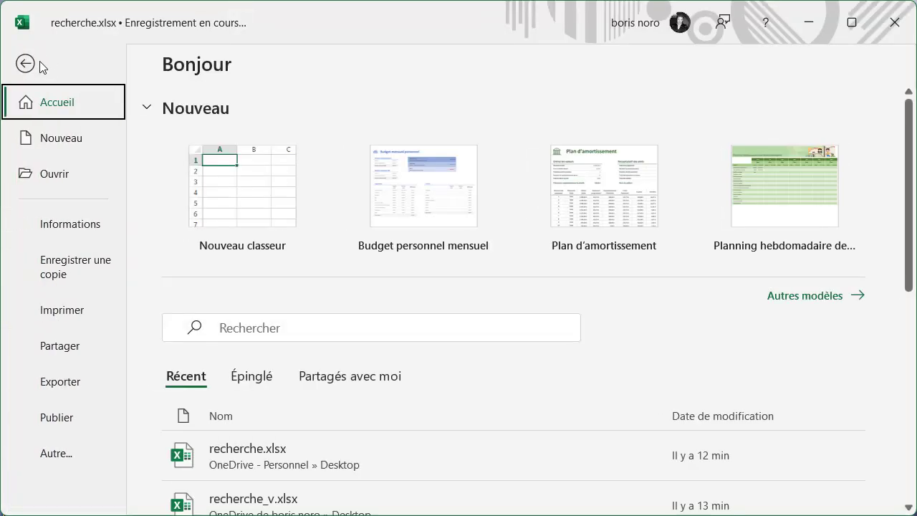
click(95, 232)
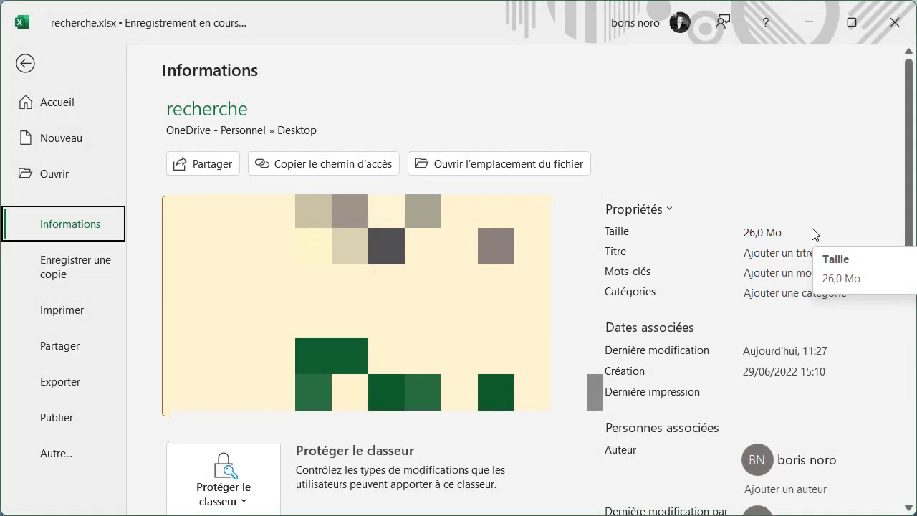
click(25, 63)
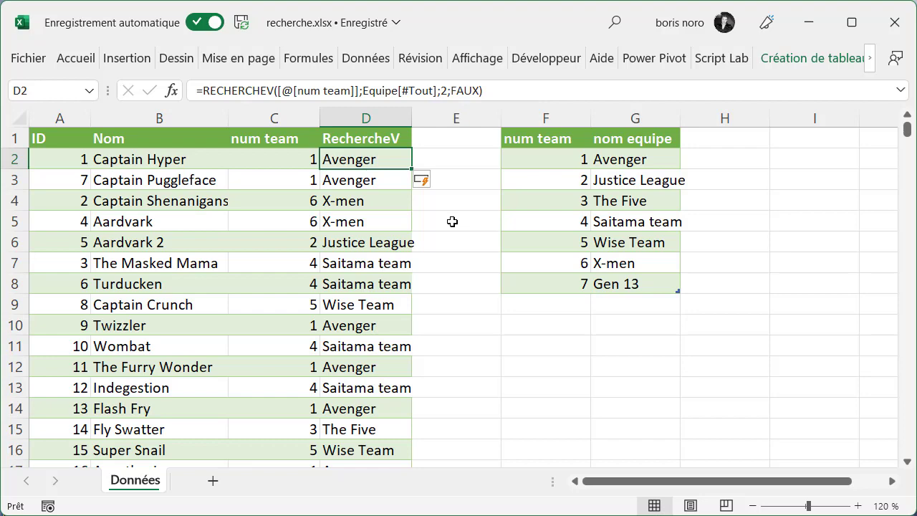
- Enter =RECHERCHEX([@[num team]];Equipe[num team];Equipe[nom equipe]) in D2 to fill team names
text(=re)
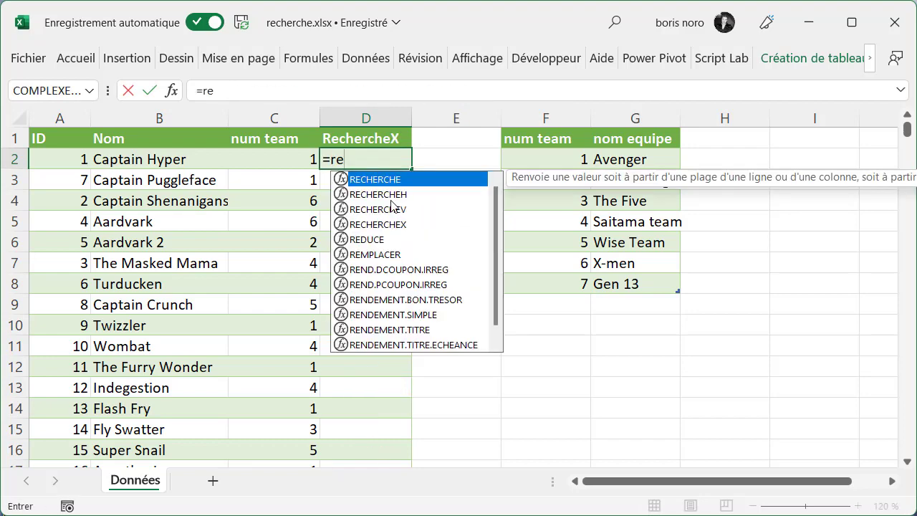
double_click(377, 224)
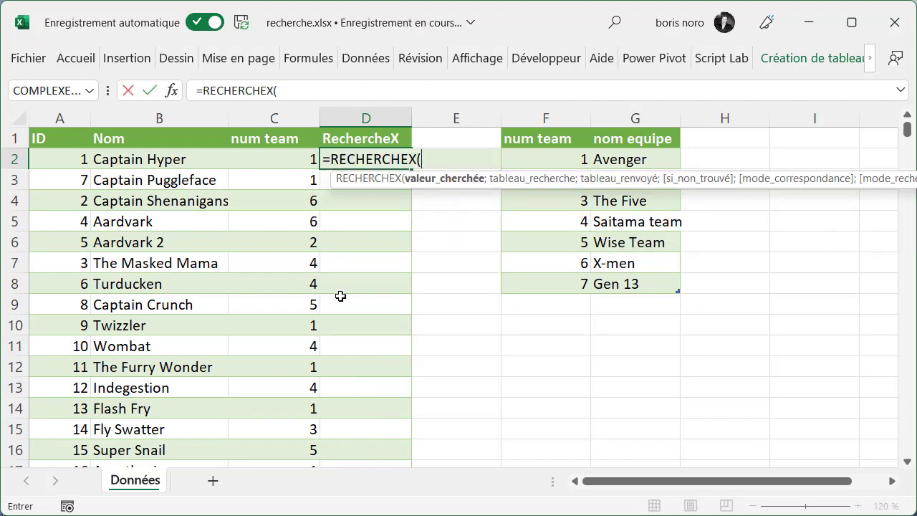
click(268, 158)
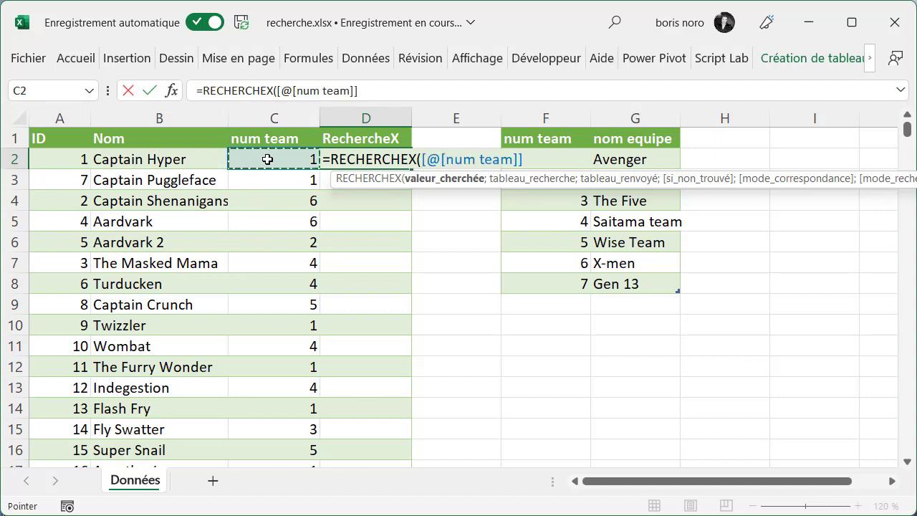
text(;)
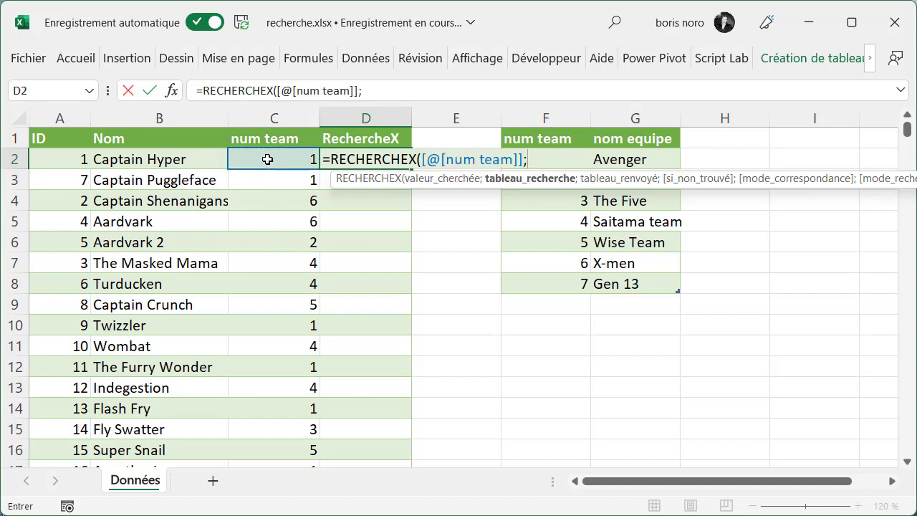
click(556, 127)
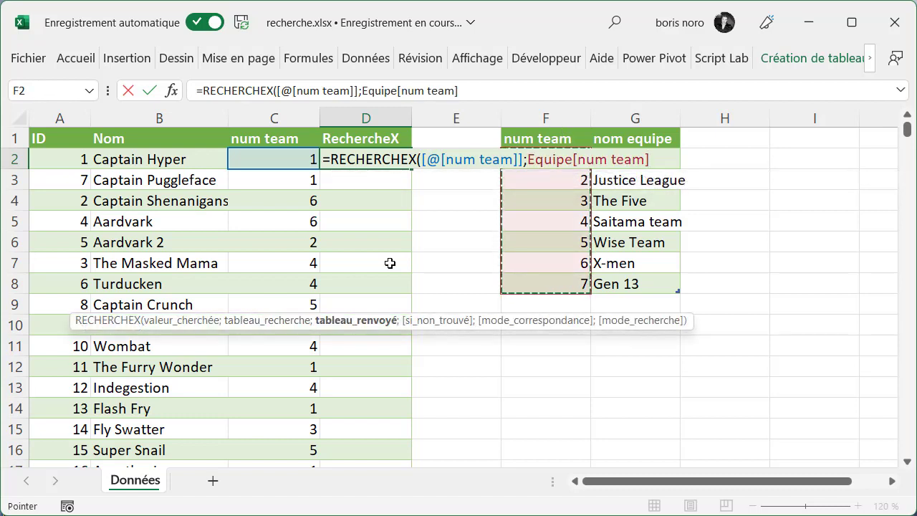
text(;)
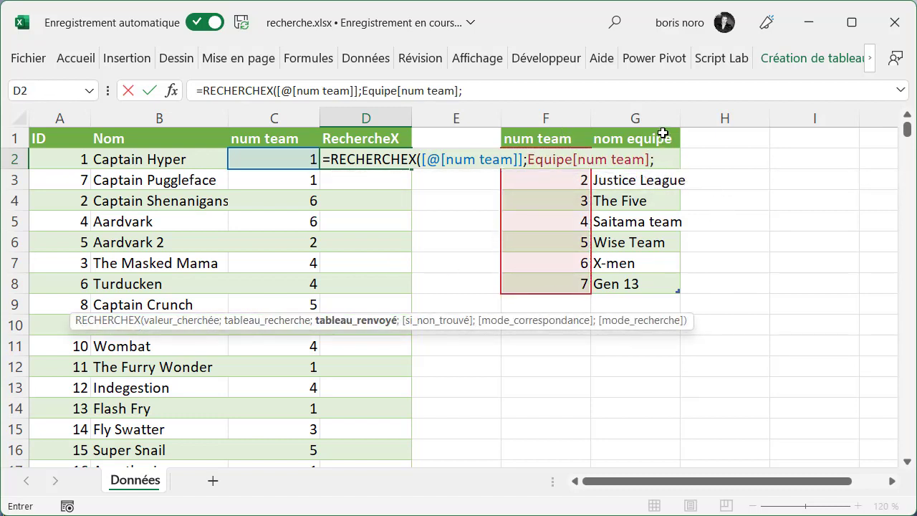
click(662, 133)
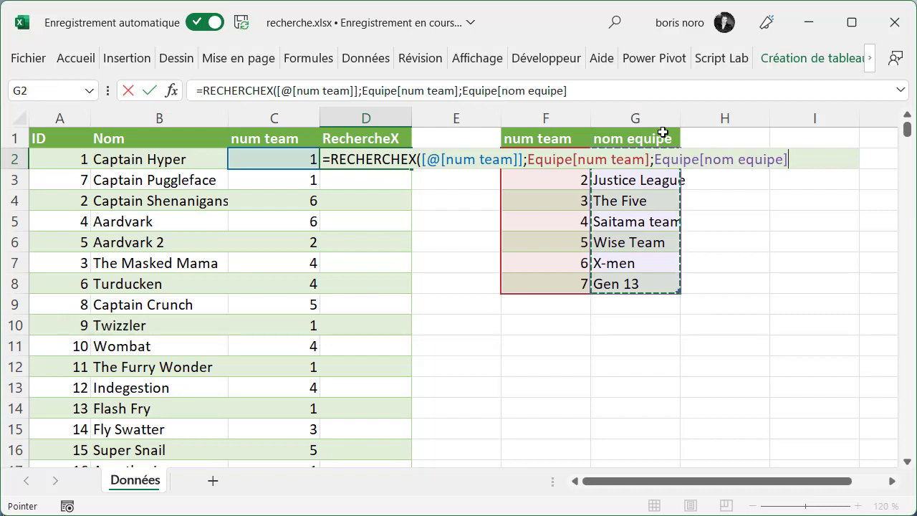
key(Return)
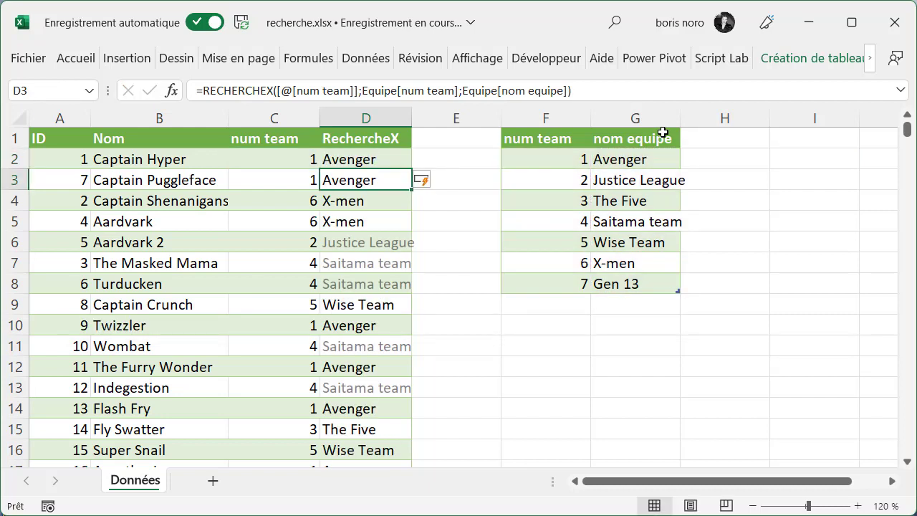
- Save recherche.xlsx after reviewing its properties, then close it, leaving blank Classeur1
click(241, 31)
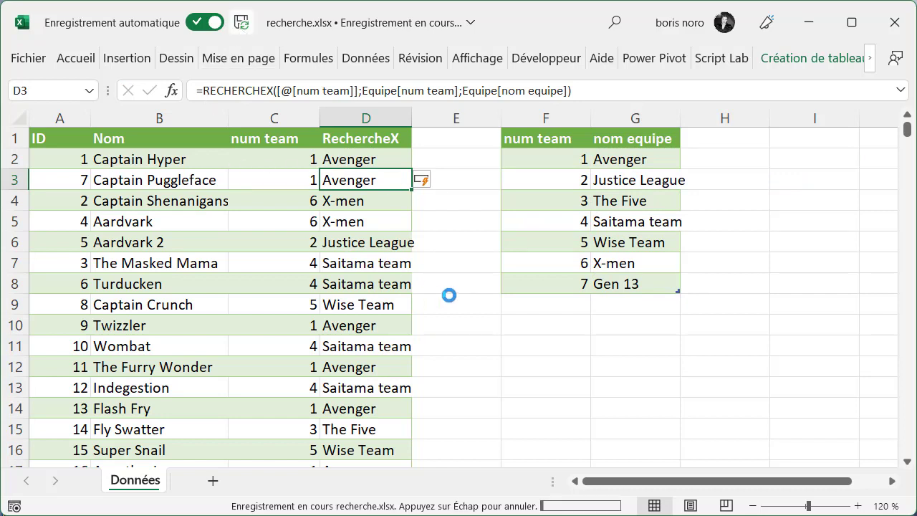
click(39, 65)
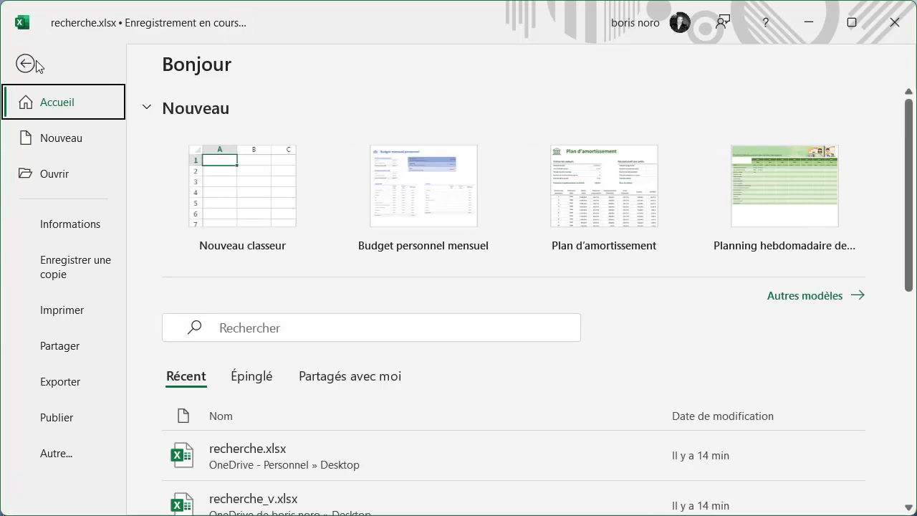
click(81, 227)
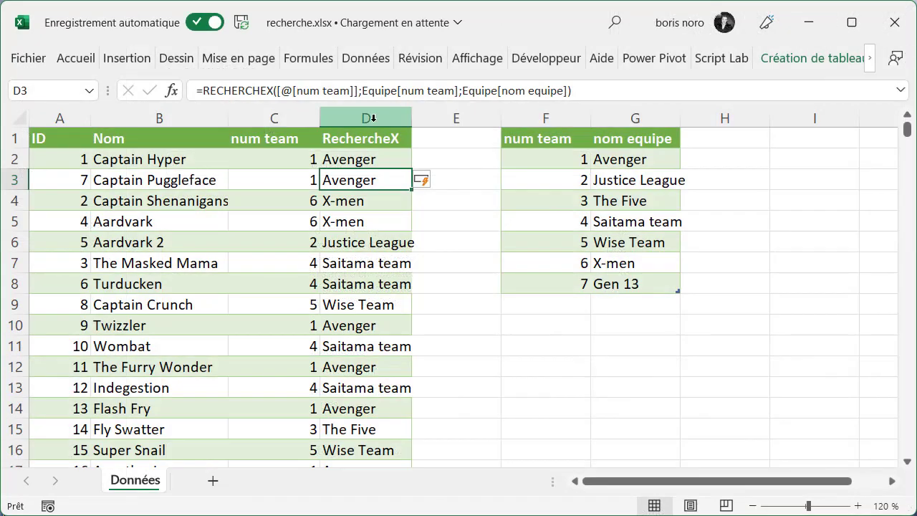
click(372, 118)
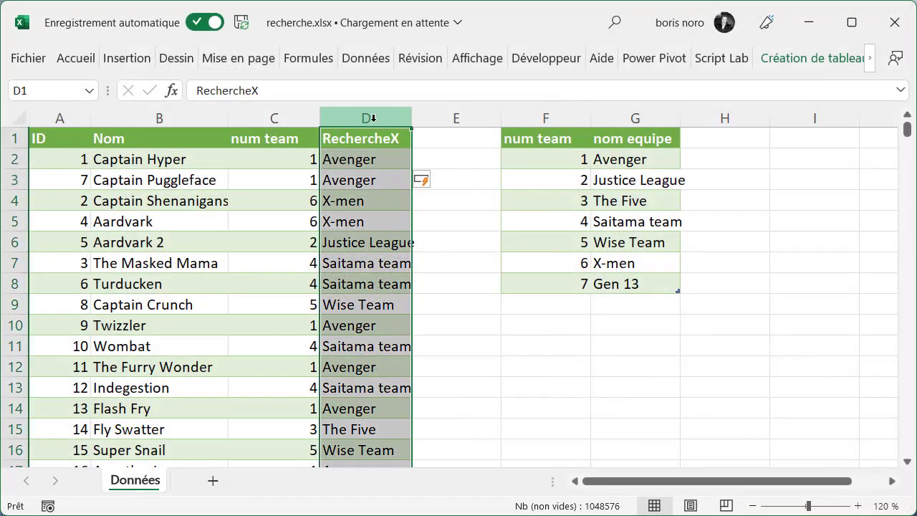
click(242, 29)
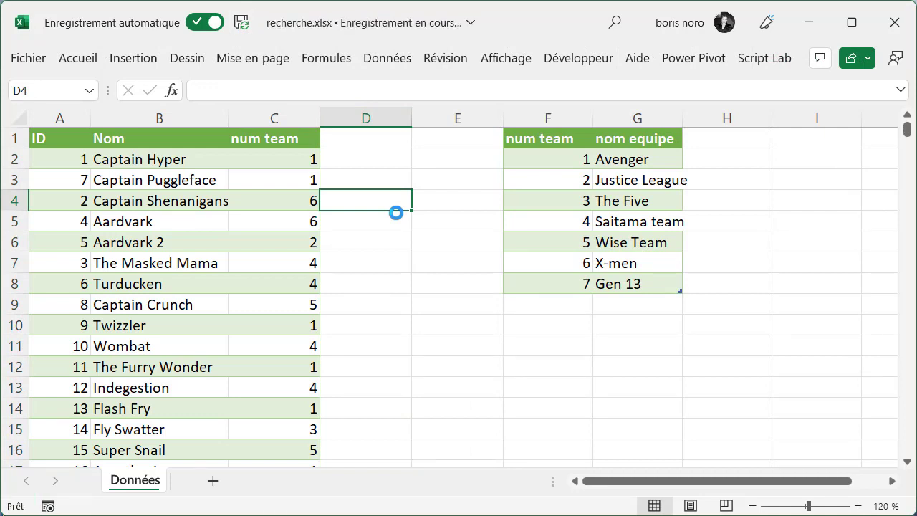
click(892, 22)
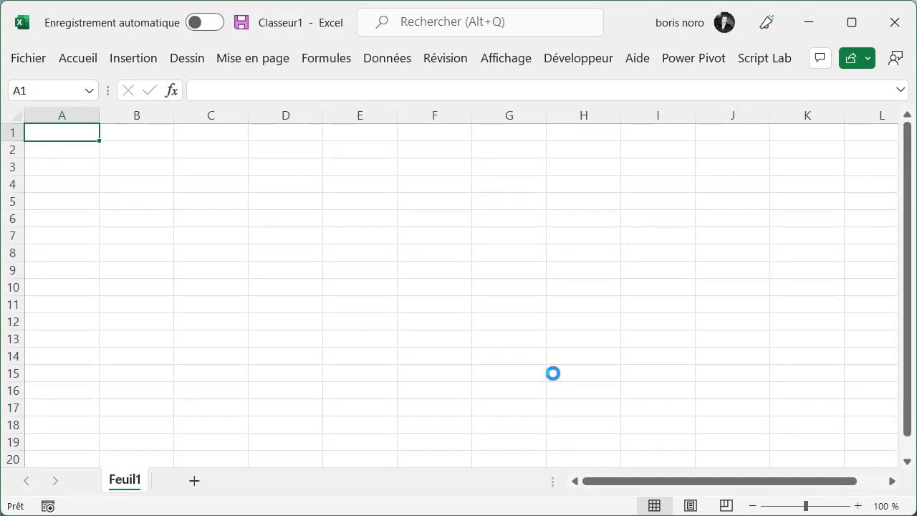
- Import the Equipe and Super_hero tables from recherche.xlsx into the Power Query Editor
click(387, 63)
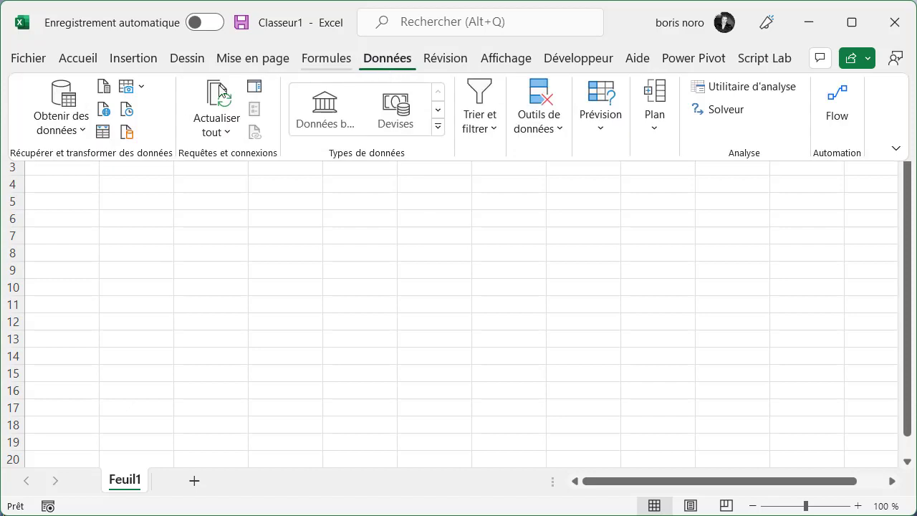
click(83, 133)
mouse_move(147, 161)
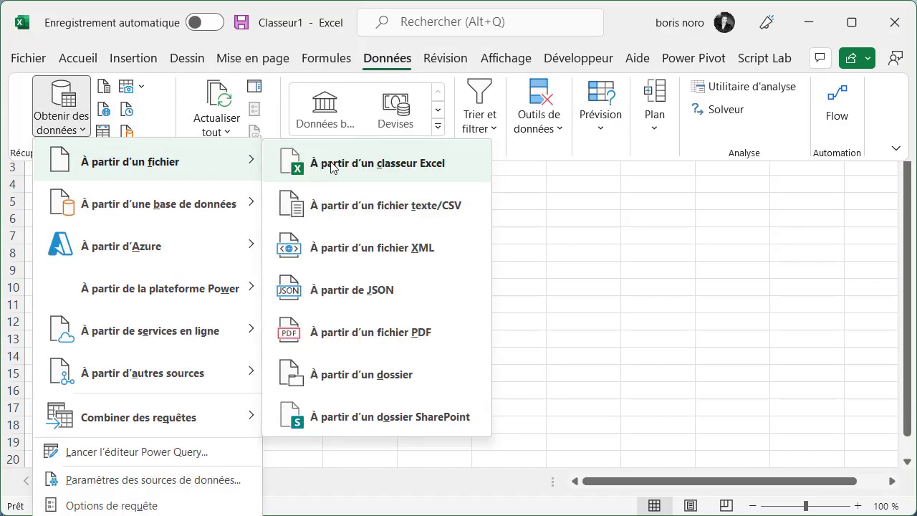
click(331, 165)
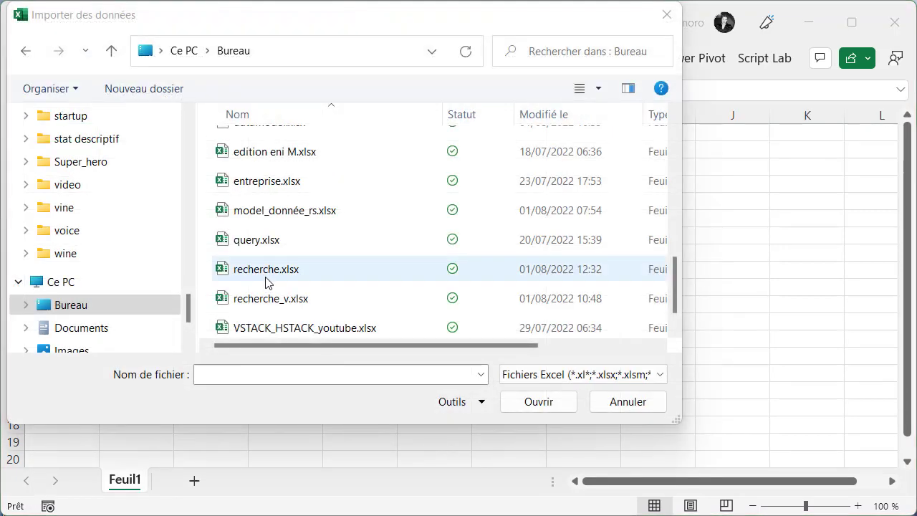
double_click(267, 271)
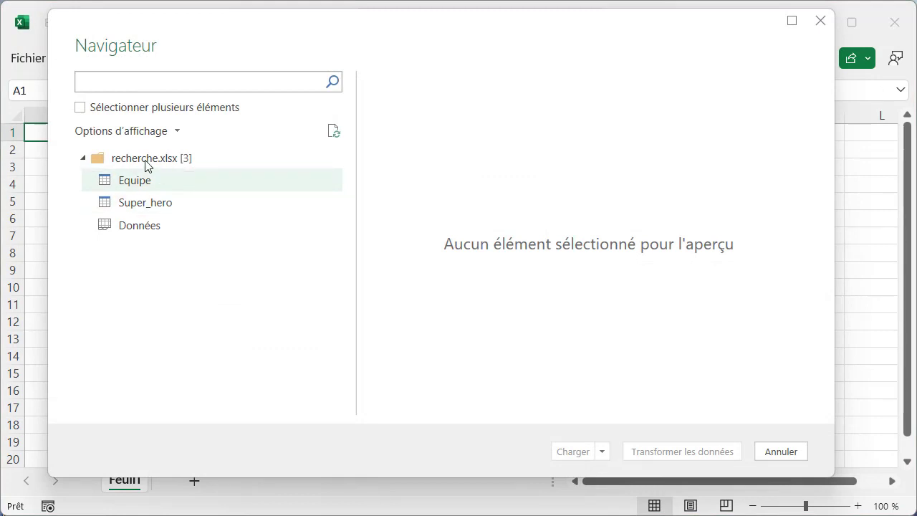
click(79, 108)
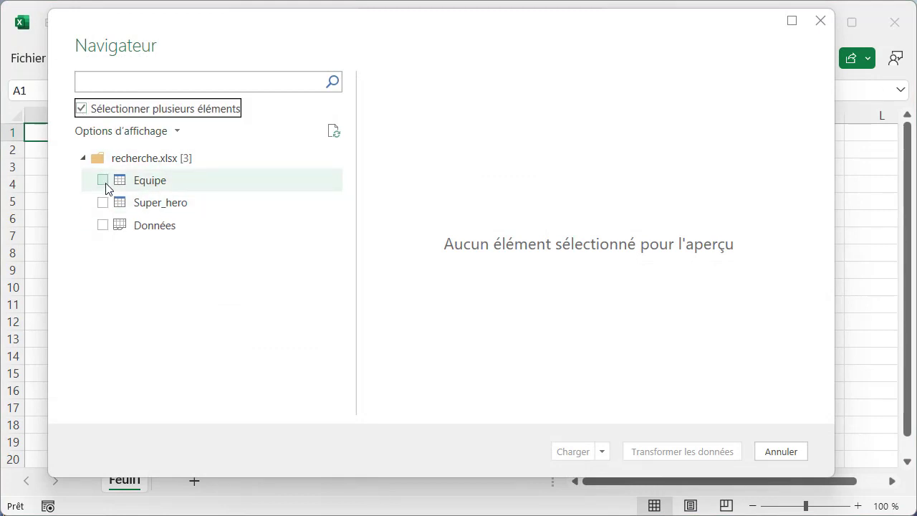
click(103, 181)
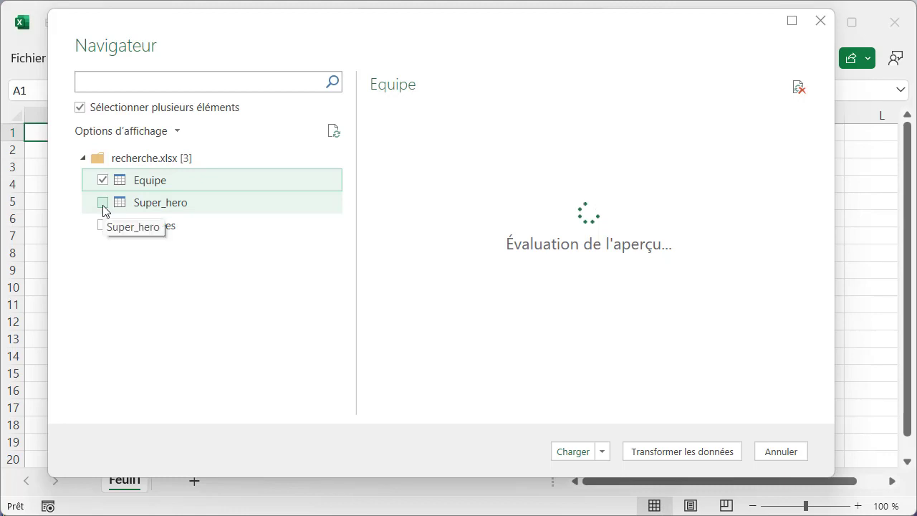
click(103, 202)
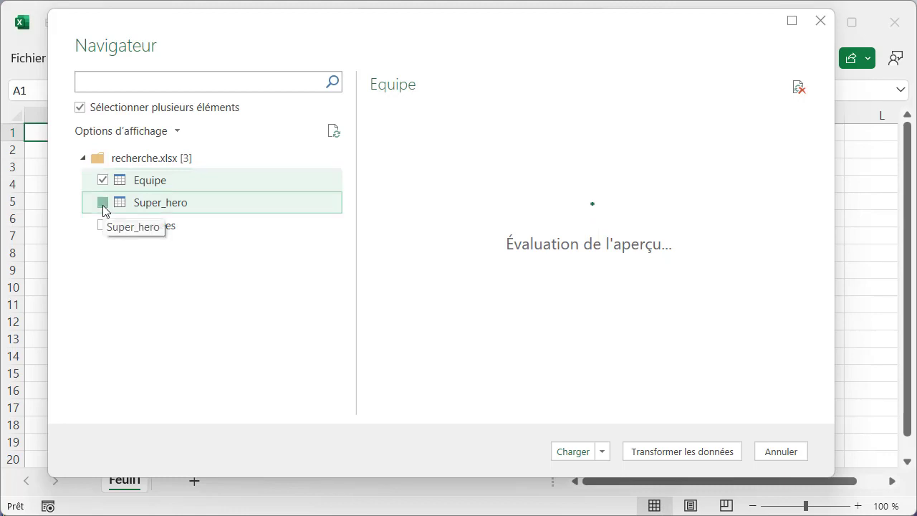
click(700, 459)
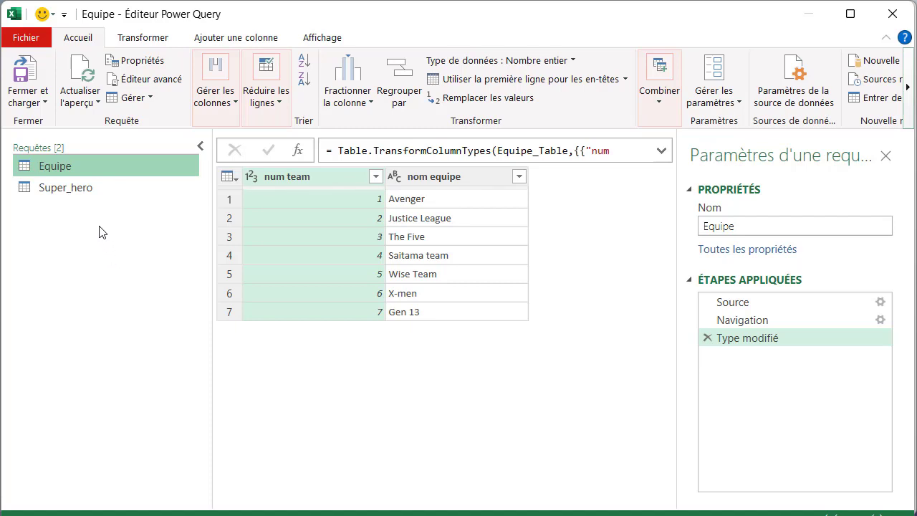
- Preview the Super_hero query listing each hero's ID, Nom and num team
click(89, 189)
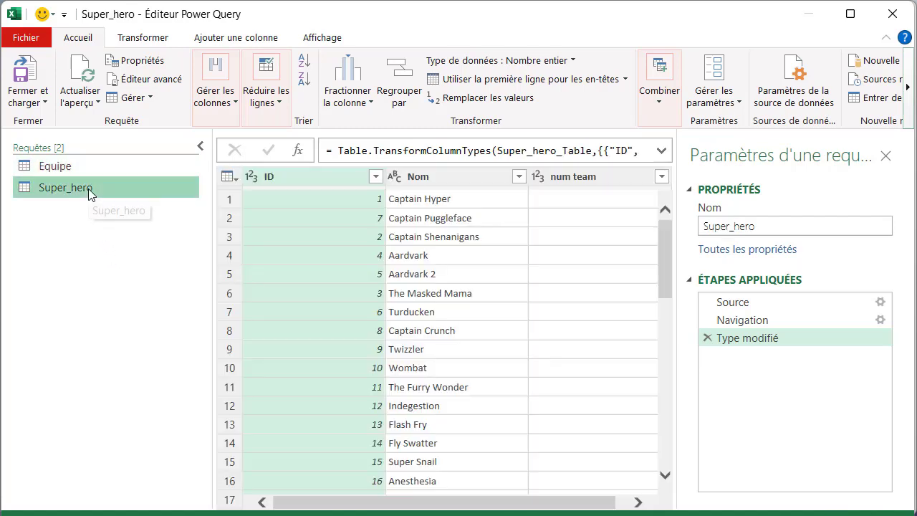
- Merge Super_hero with Equipe on num team as a new Left Outer query, Fusionner1
click(885, 155)
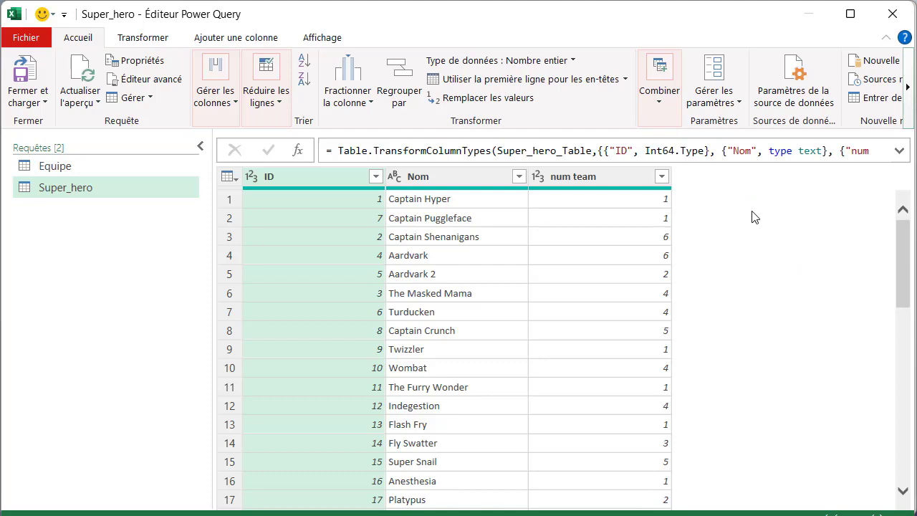
click(670, 116)
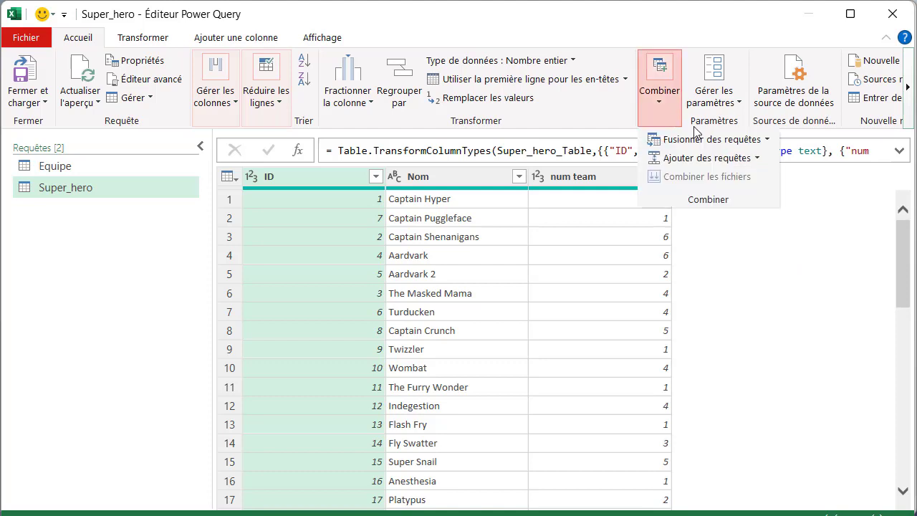
click(767, 146)
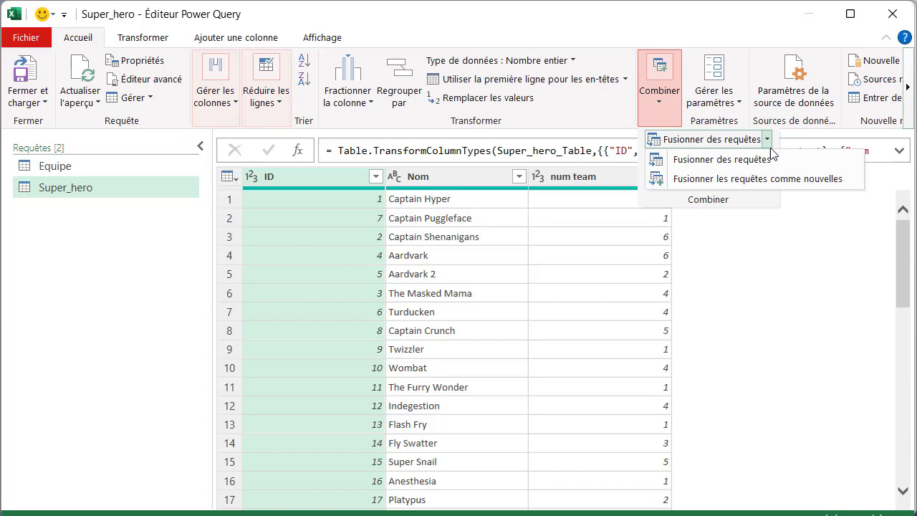
click(760, 188)
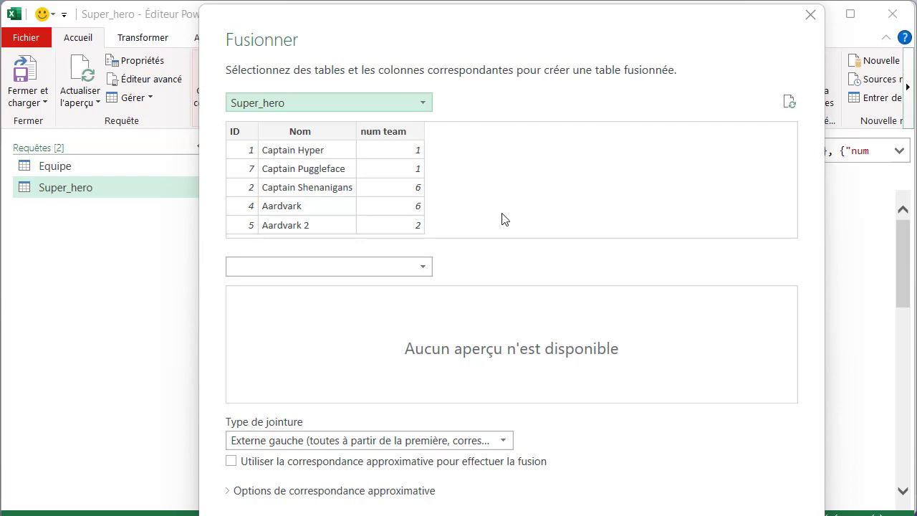
click(424, 269)
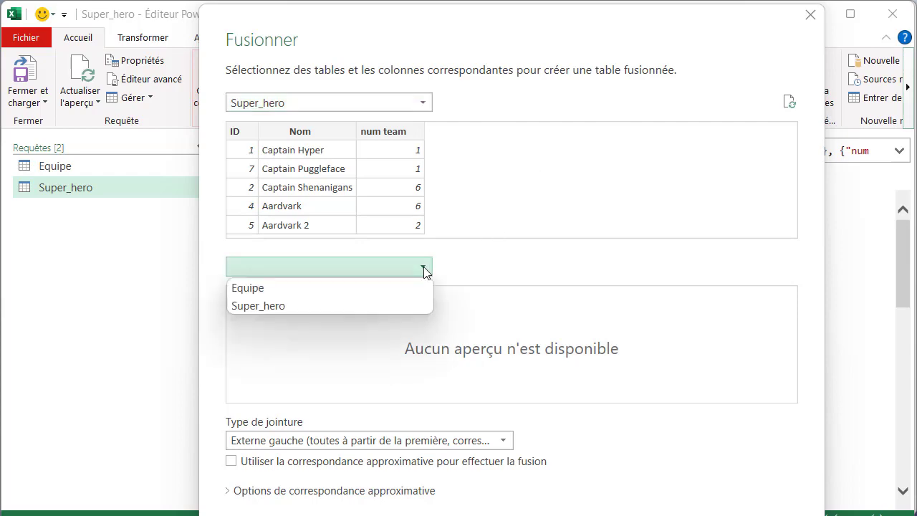
click(398, 287)
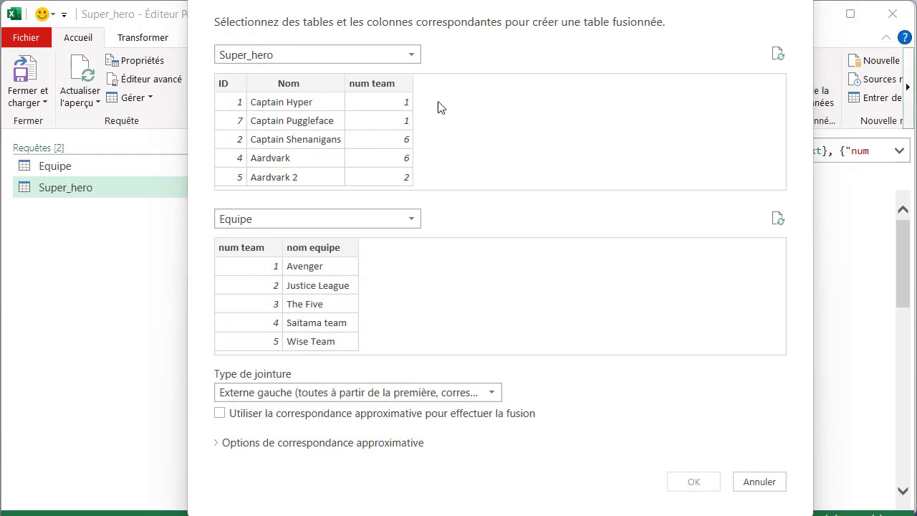
click(393, 90)
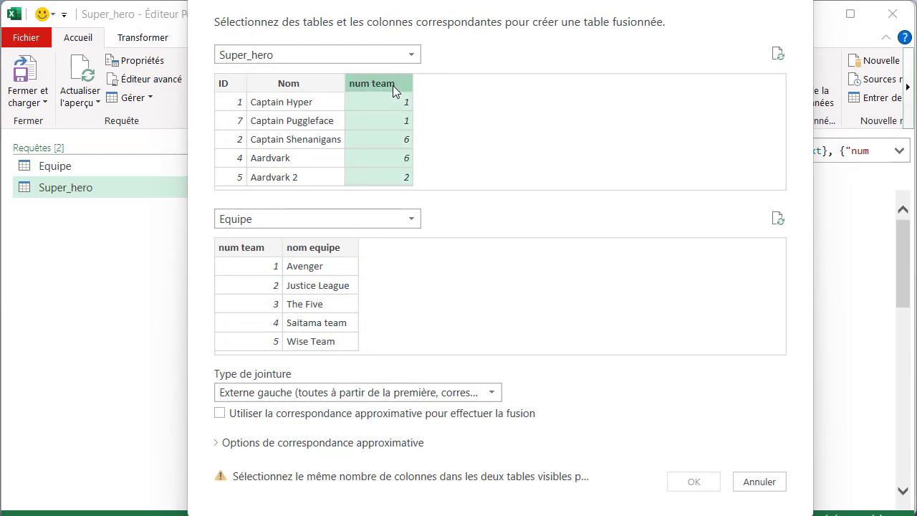
click(255, 251)
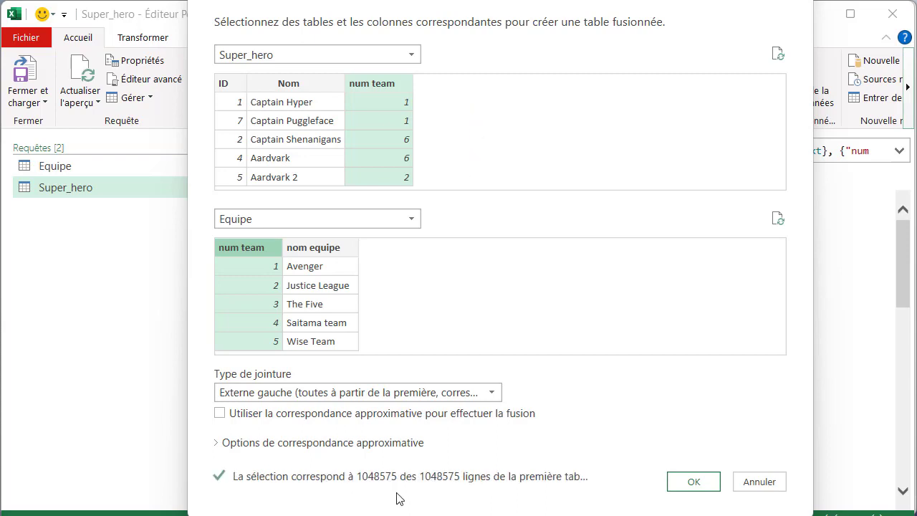
click(693, 481)
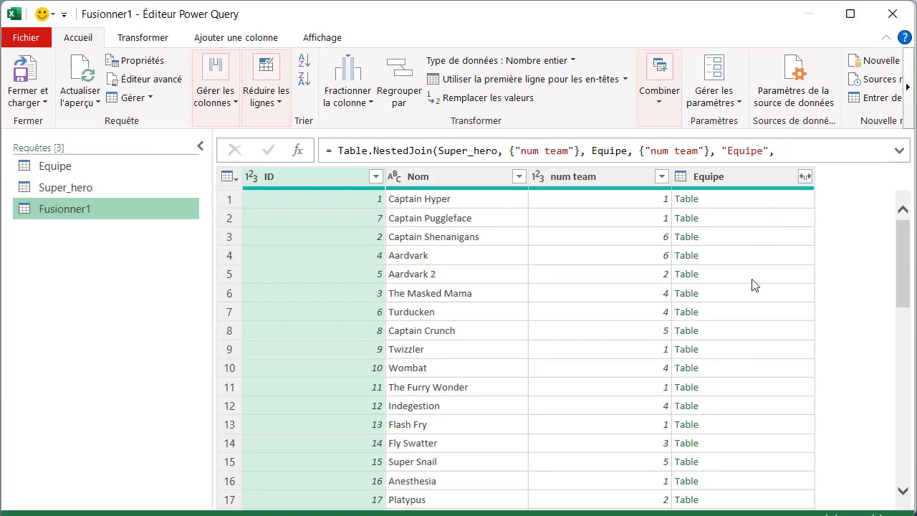
- Expand the merged Equipe column to show only the nom equipe field
click(805, 177)
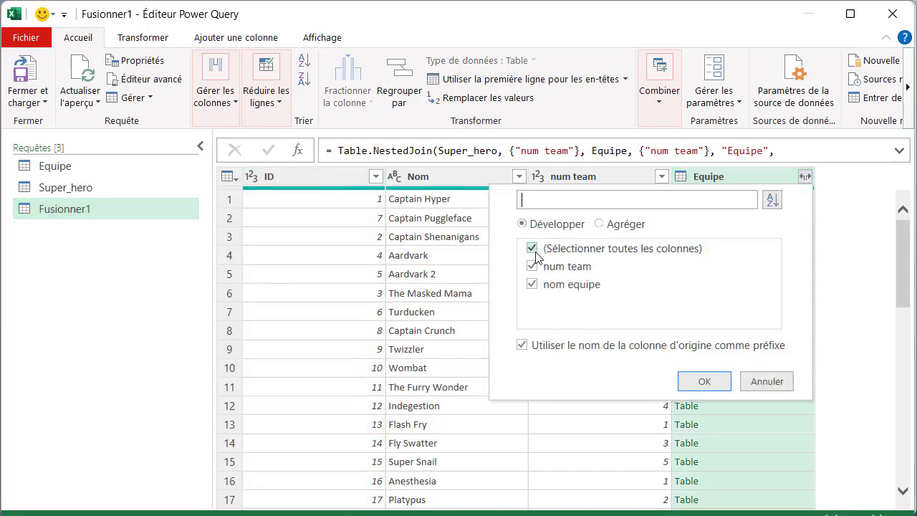
click(534, 255)
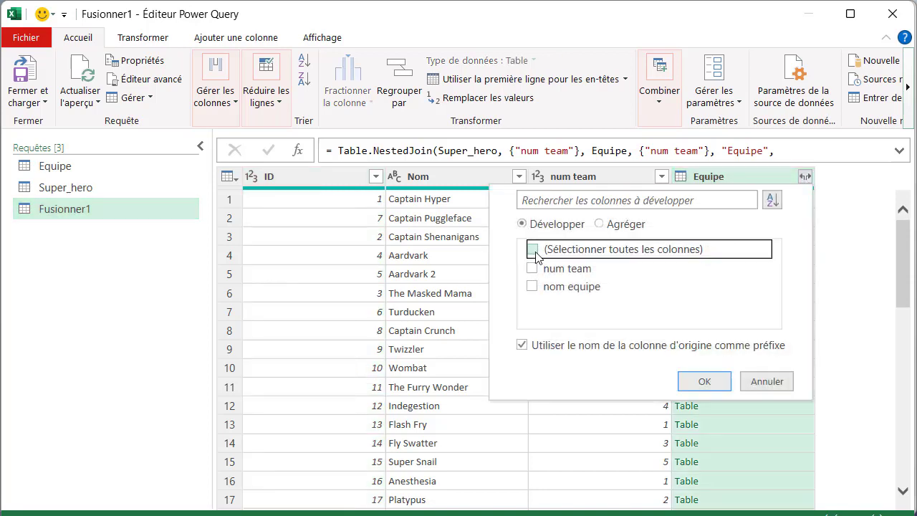
click(532, 288)
click(713, 381)
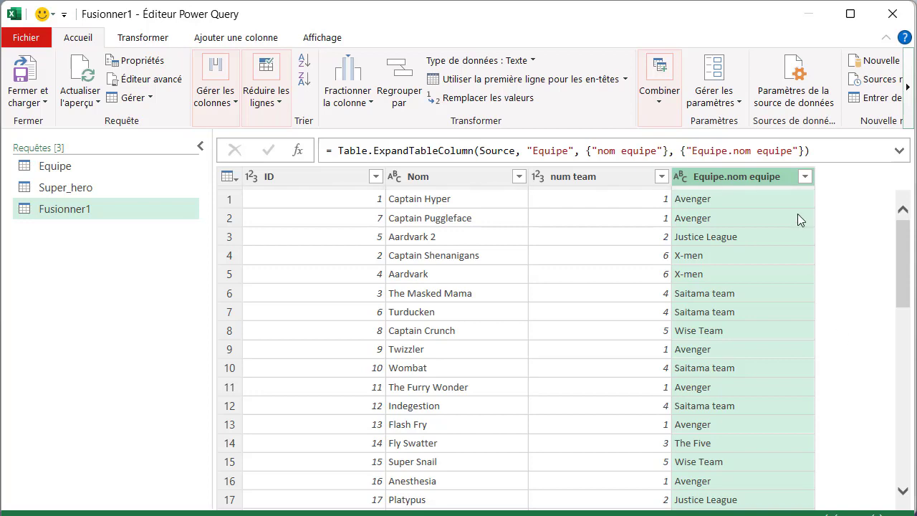
- Rename the expanded team-name column to Equipe
double_click(782, 176)
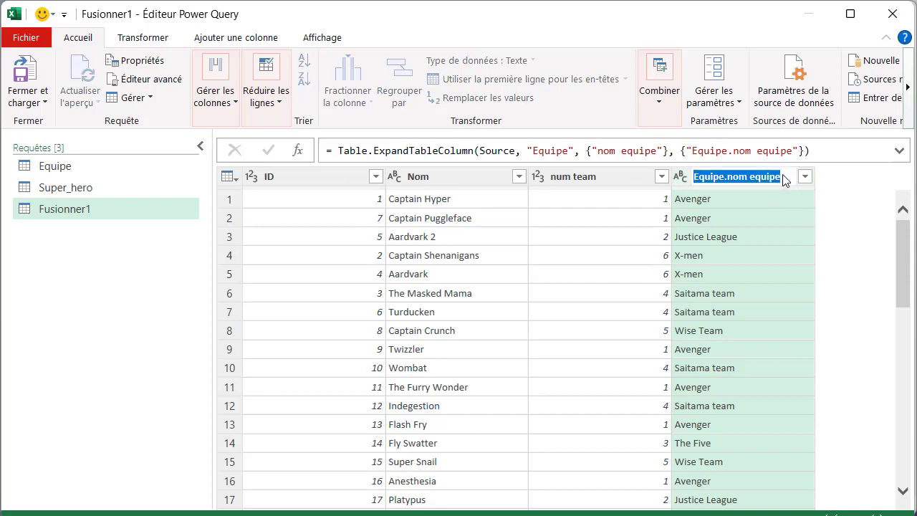
text(Equipe)
key(Return)
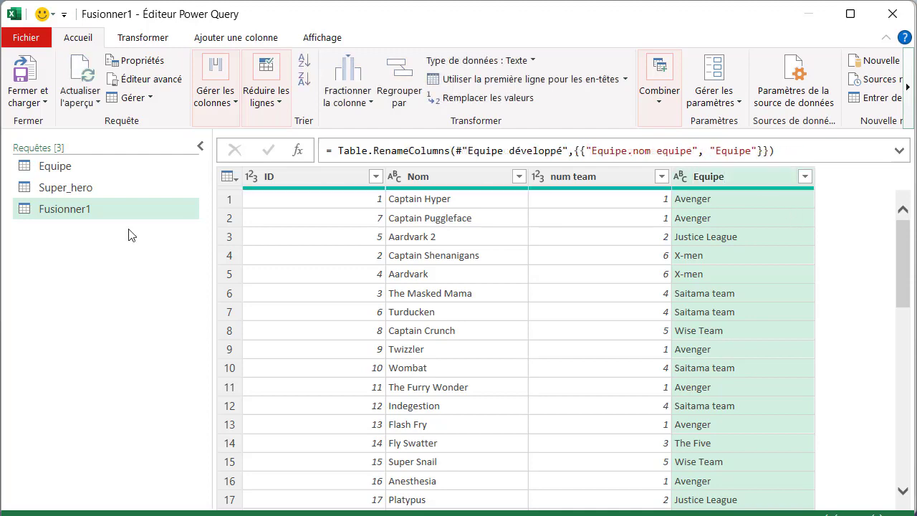
- Load the merged Fusionner1 query as a table on a new worksheet
click(47, 104)
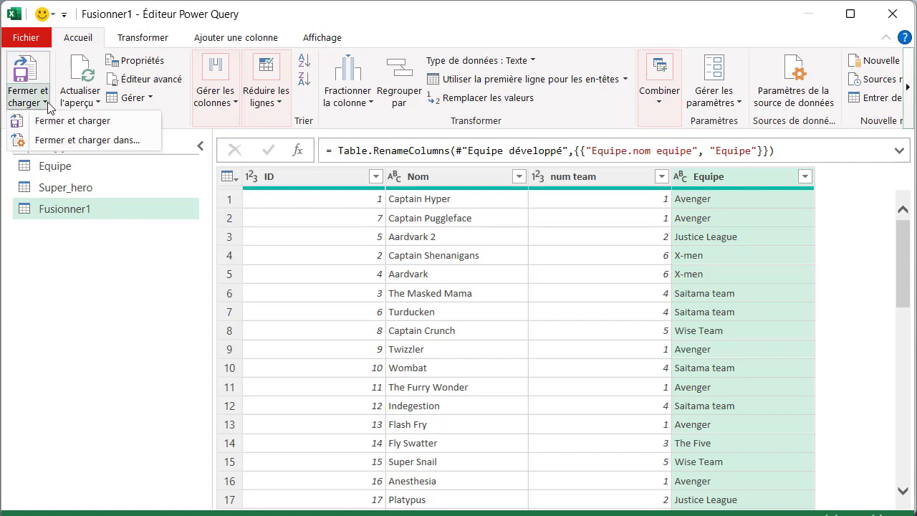
click(59, 141)
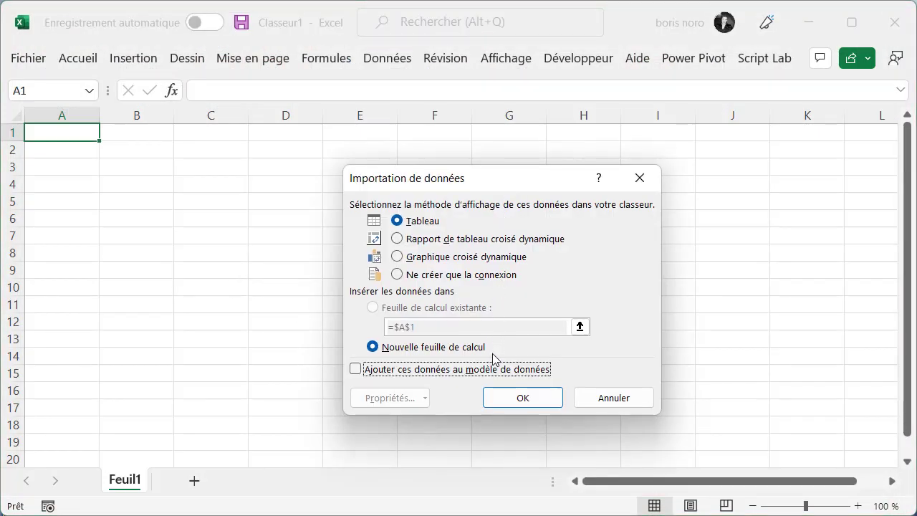
click(512, 401)
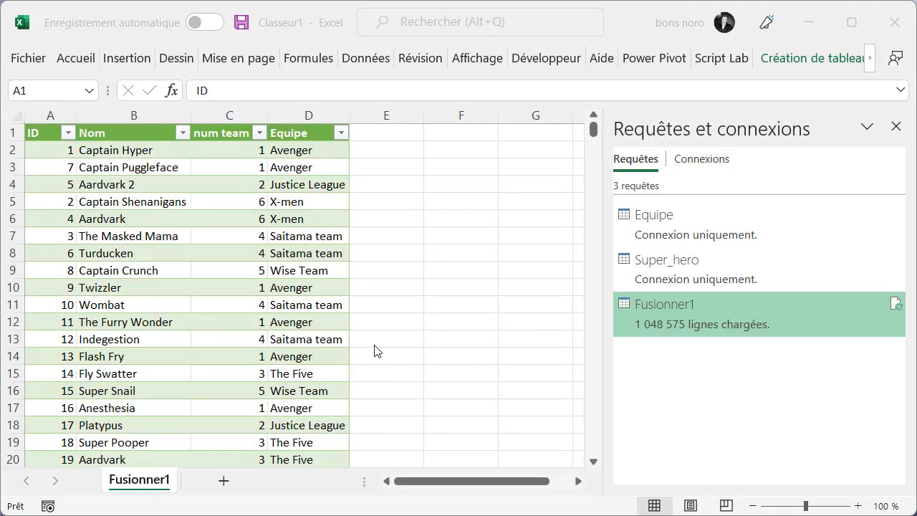
- Save the workbook as recherche_query and check its information page
click(244, 33)
text(recherche_query)
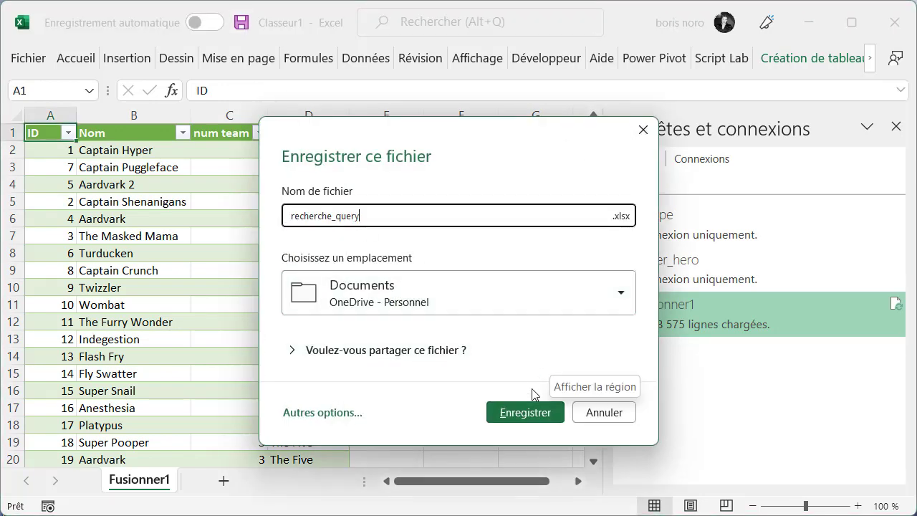
click(522, 413)
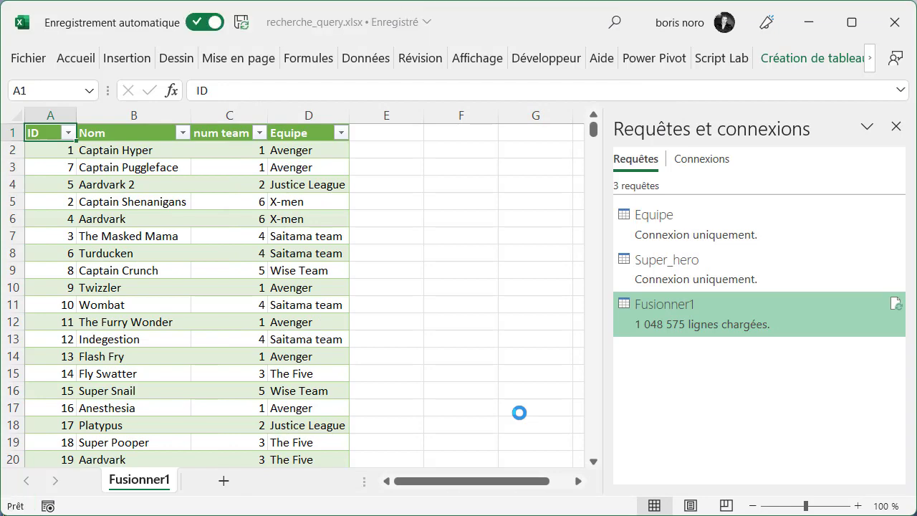
click(35, 59)
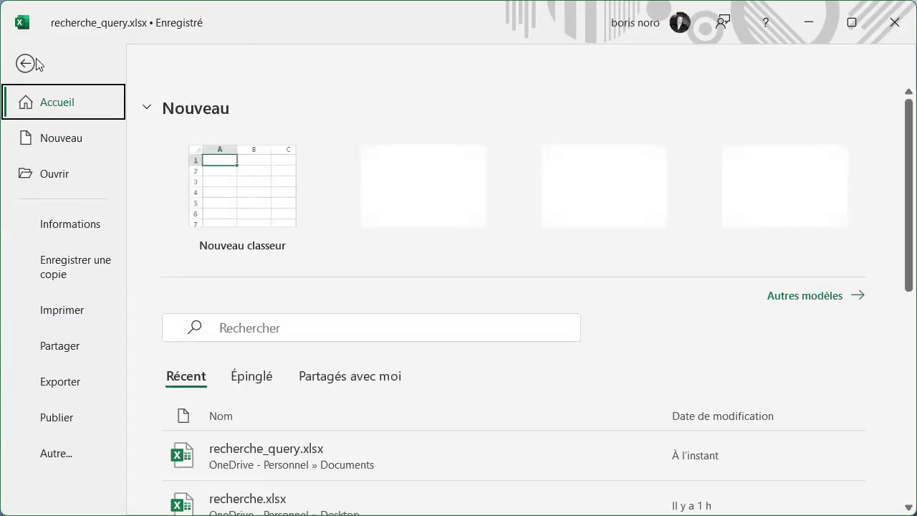
click(69, 226)
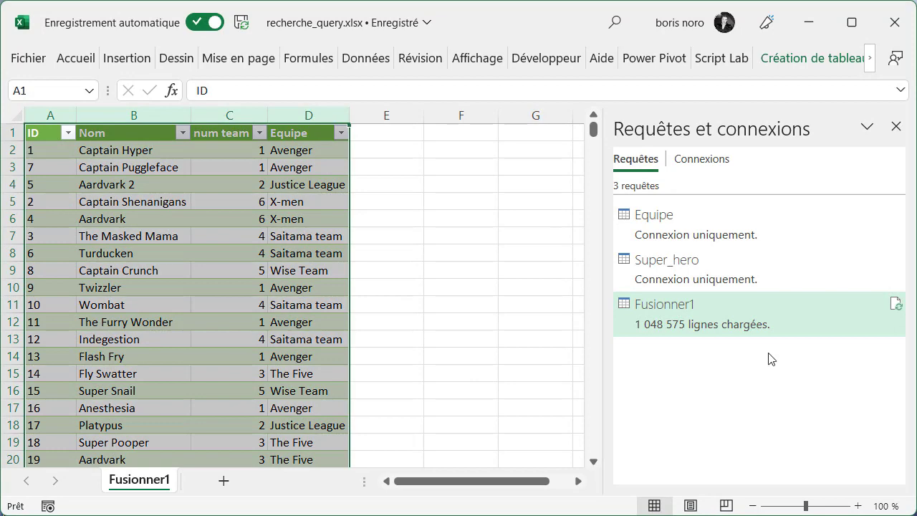
mouse_move(698, 313)
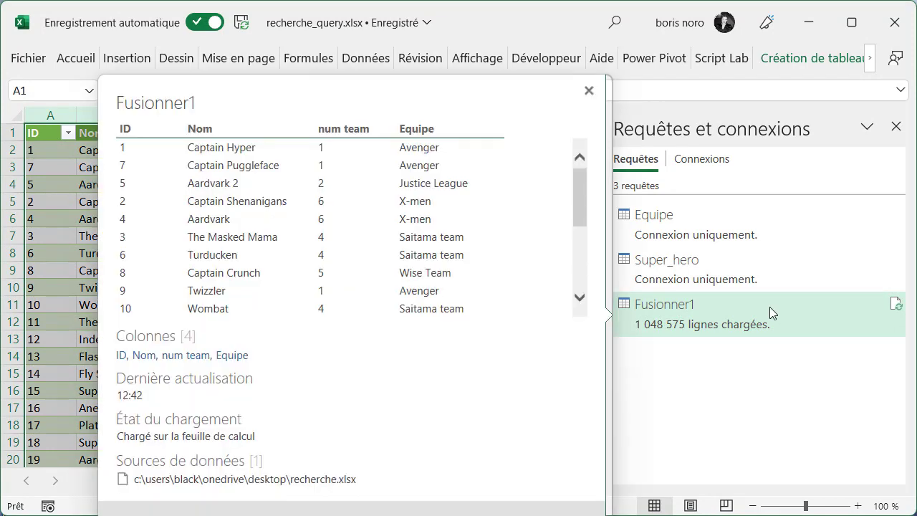
- Load the Fusionner1 query into a new pivot table report
right_click(769, 307)
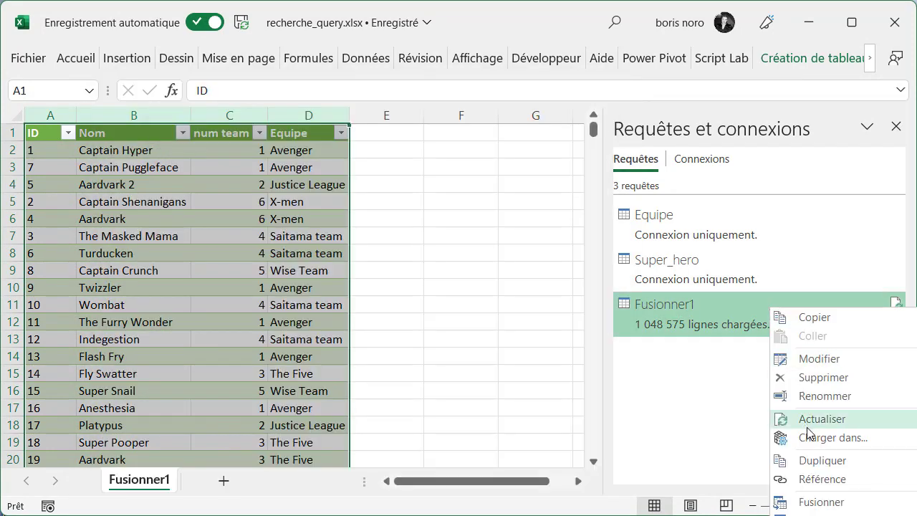
click(809, 437)
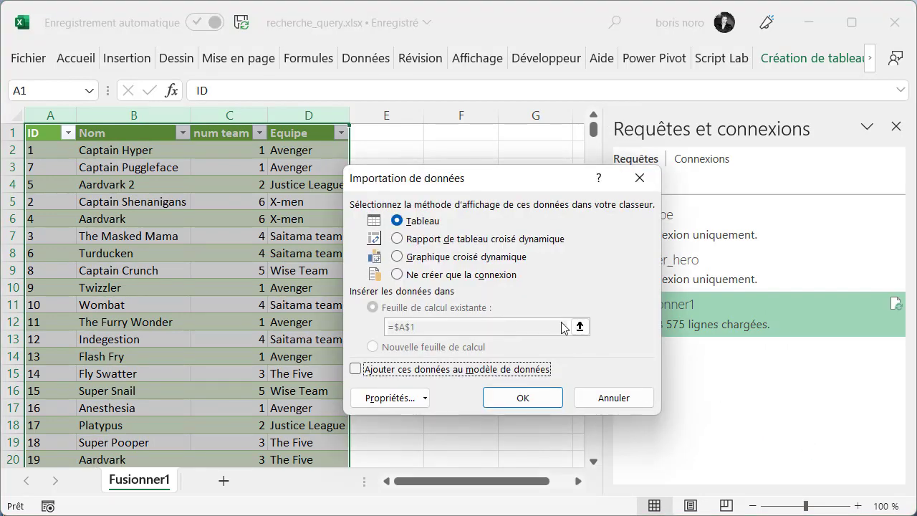
click(396, 239)
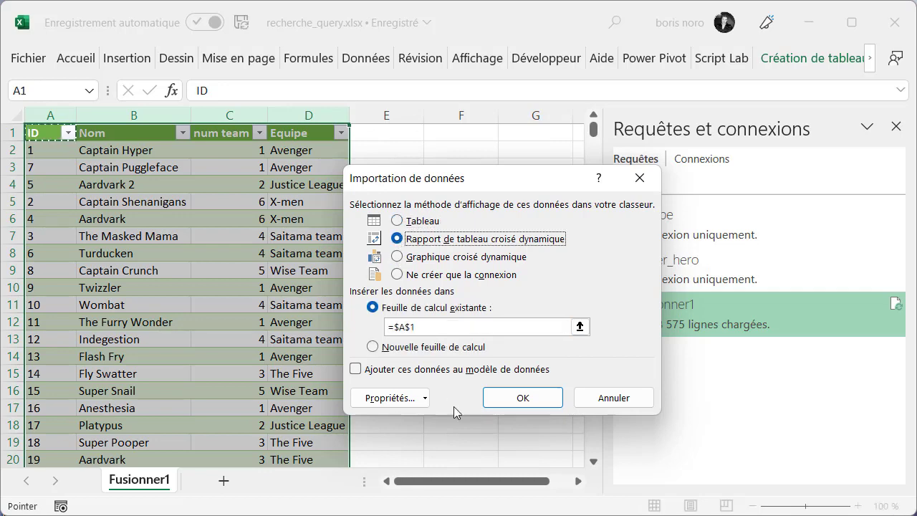
click(523, 400)
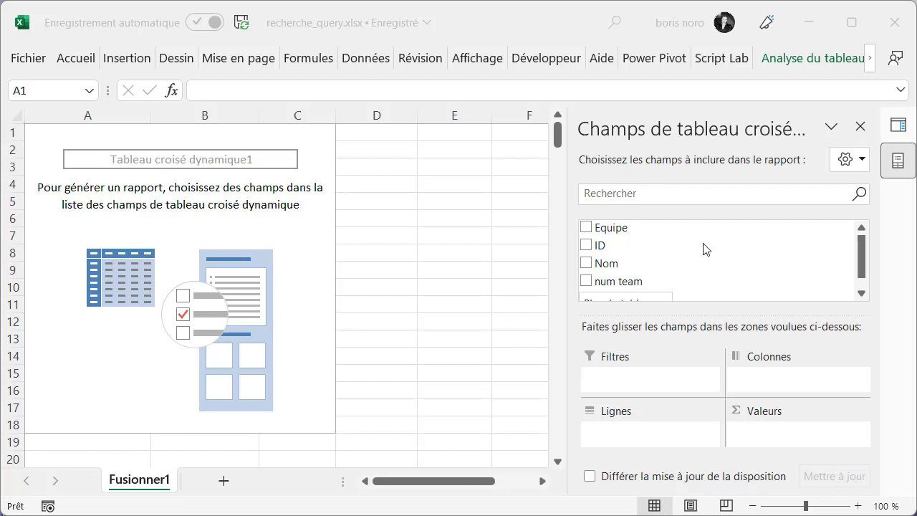
- Put Equipe then Nom in the pivot rows and close the field list and queries panes
click(585, 227)
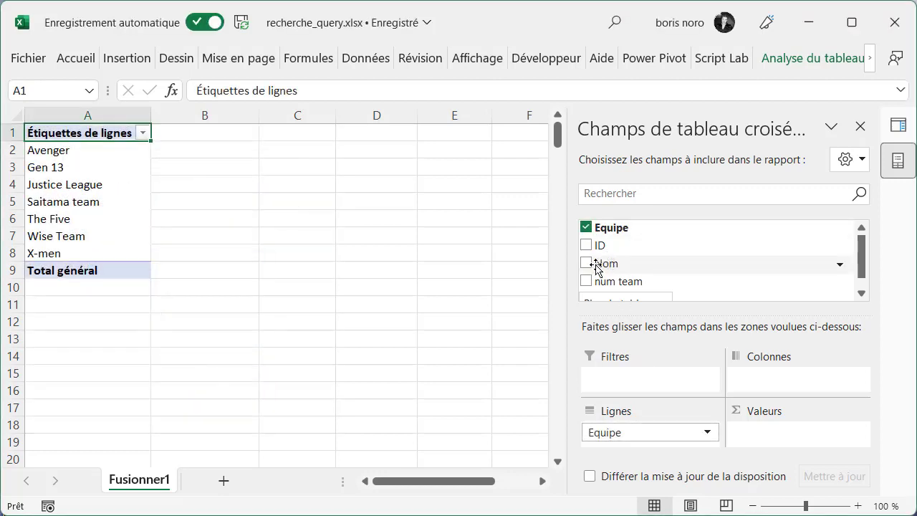
drag(594, 265, 619, 444)
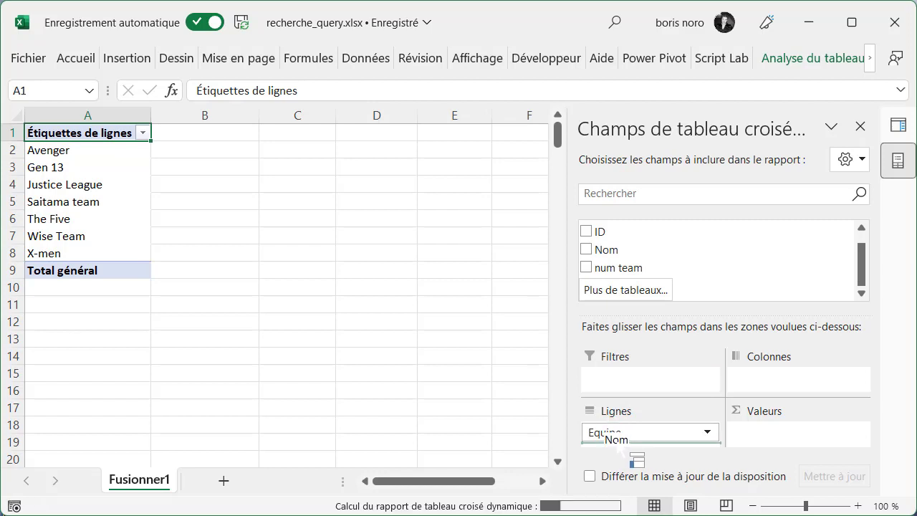
click(860, 127)
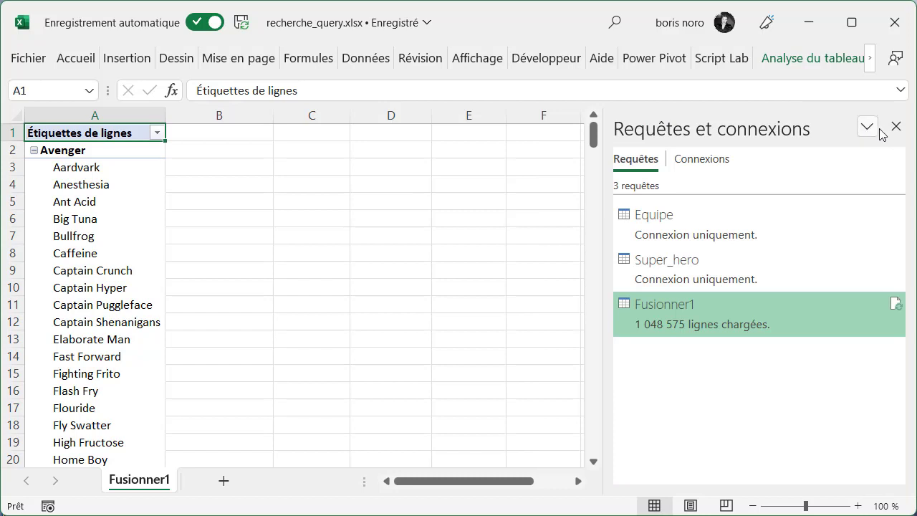
click(895, 126)
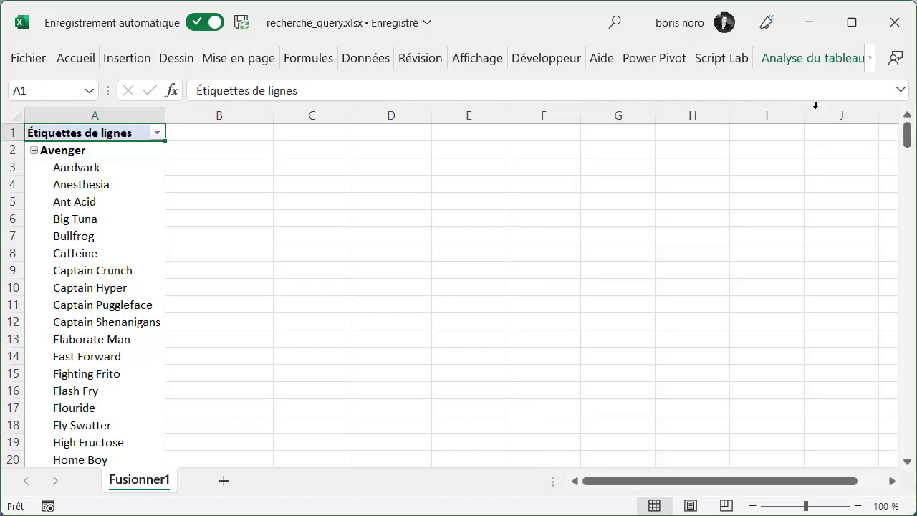
click(870, 64)
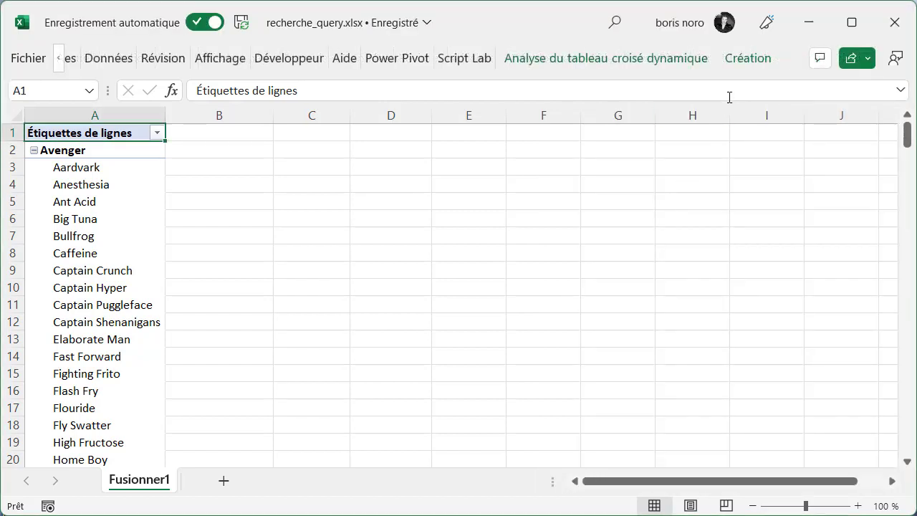
- Switch the pivot table's report layout to outline form (Afficher en mode Plan)
click(746, 60)
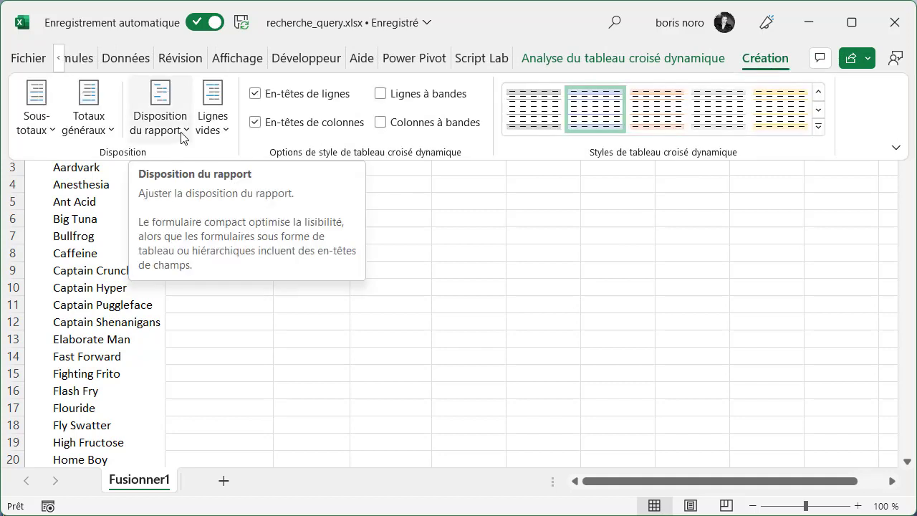
click(184, 136)
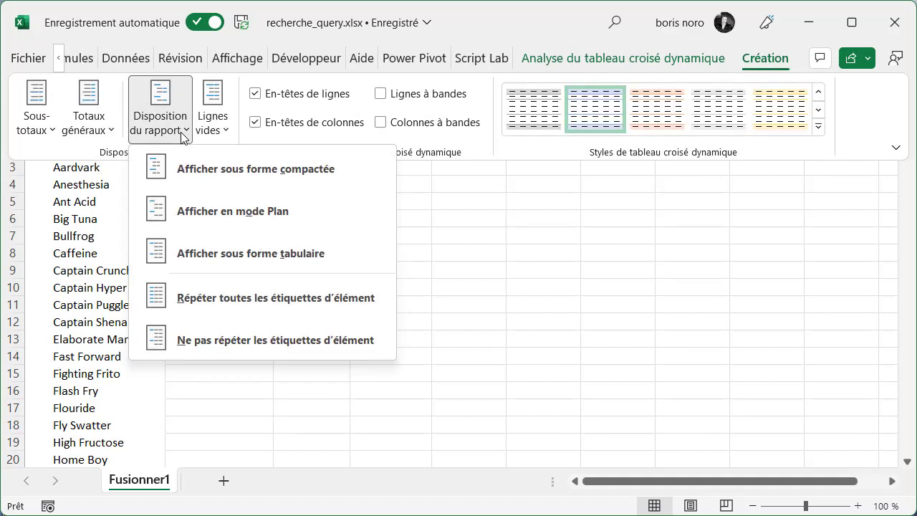
click(240, 223)
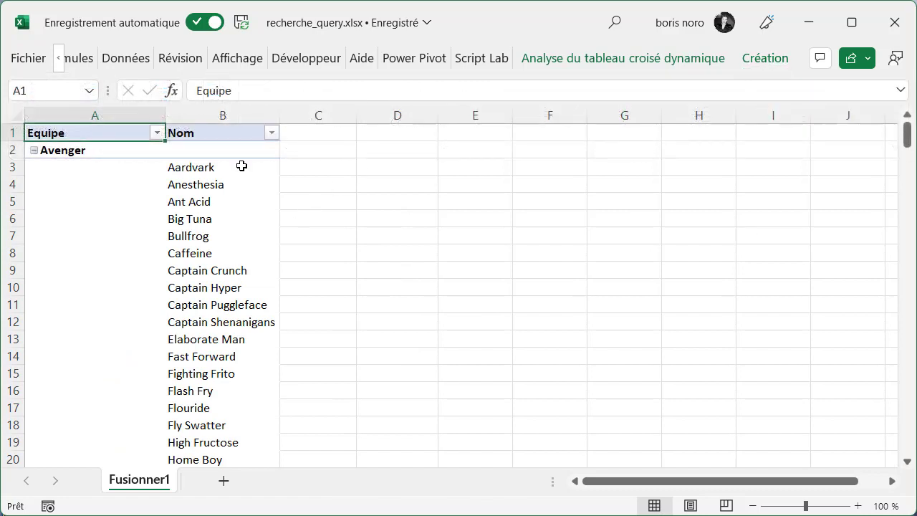
- Collapse the Avenger, Gen 13 and Justice League team groups
click(33, 151)
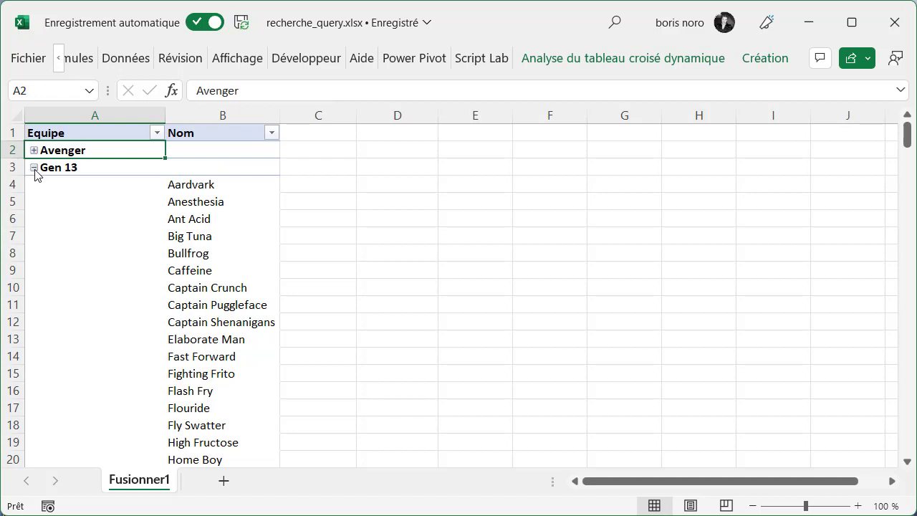
click(33, 168)
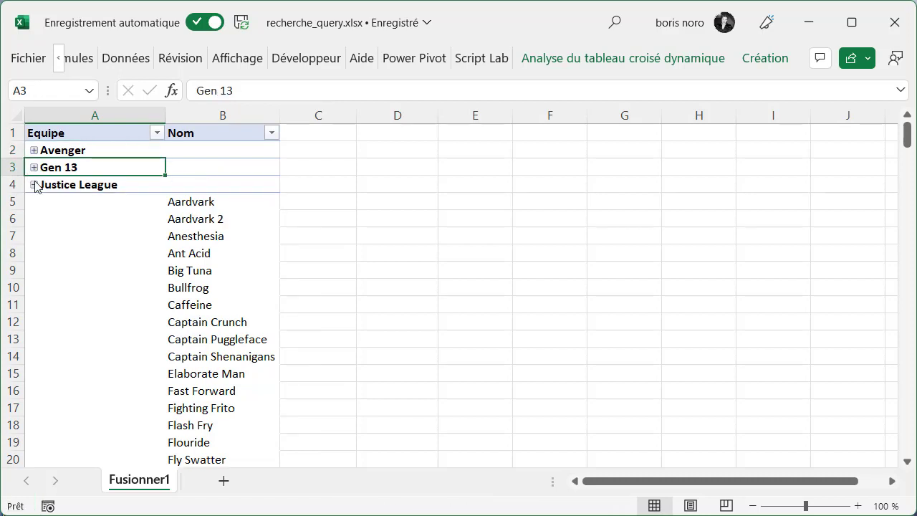
click(33, 185)
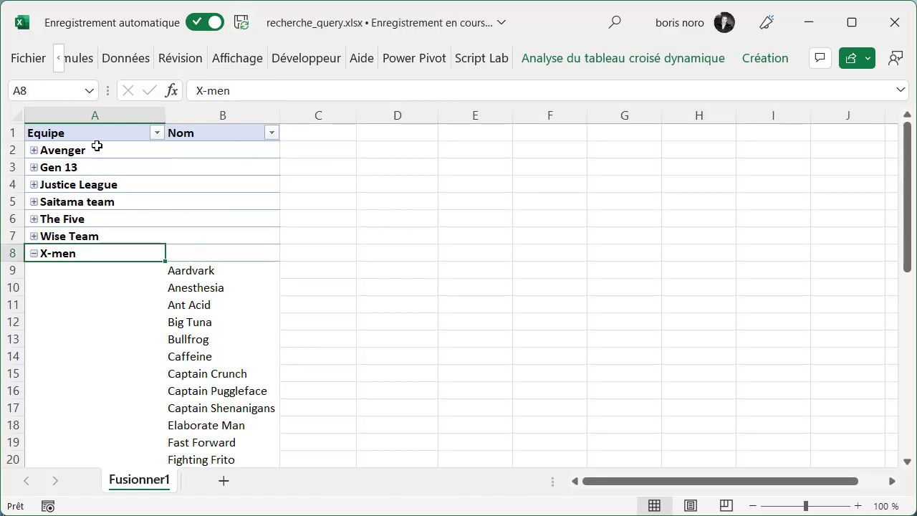
- Show the Informations page for recherche_query from the Fichier menu
click(33, 61)
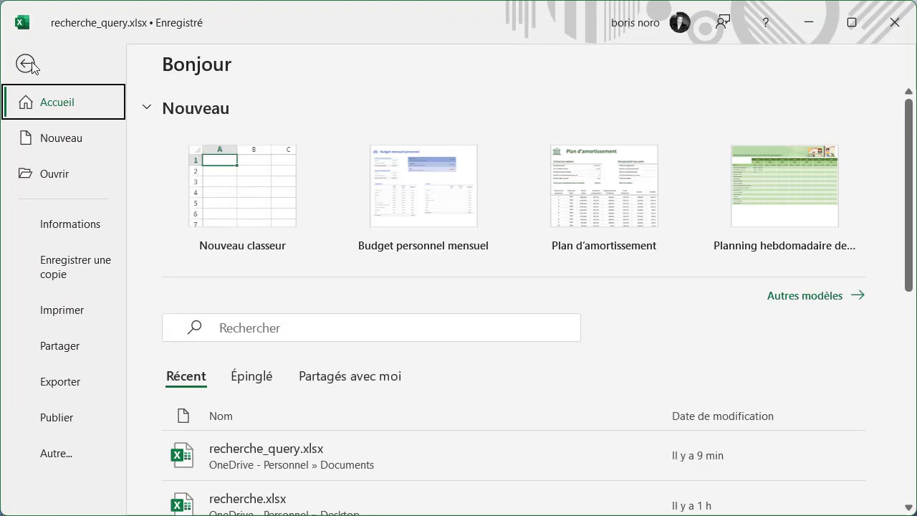
click(69, 228)
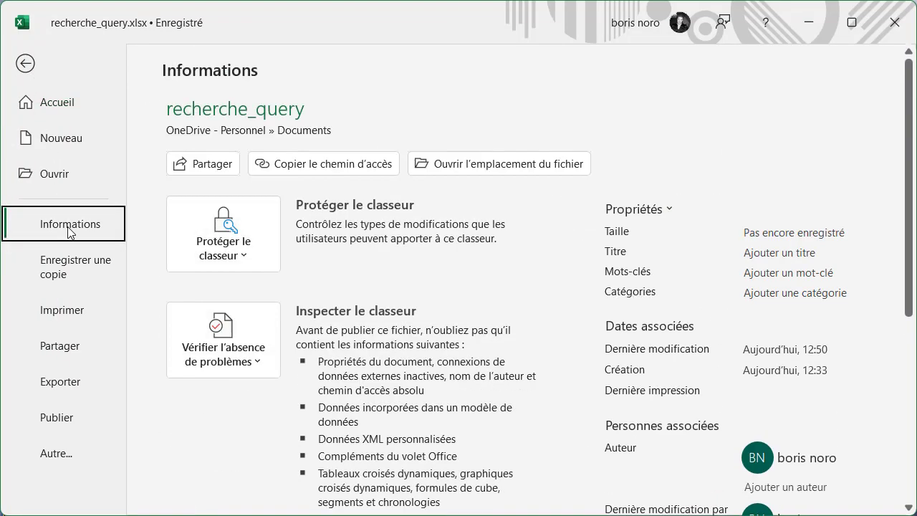